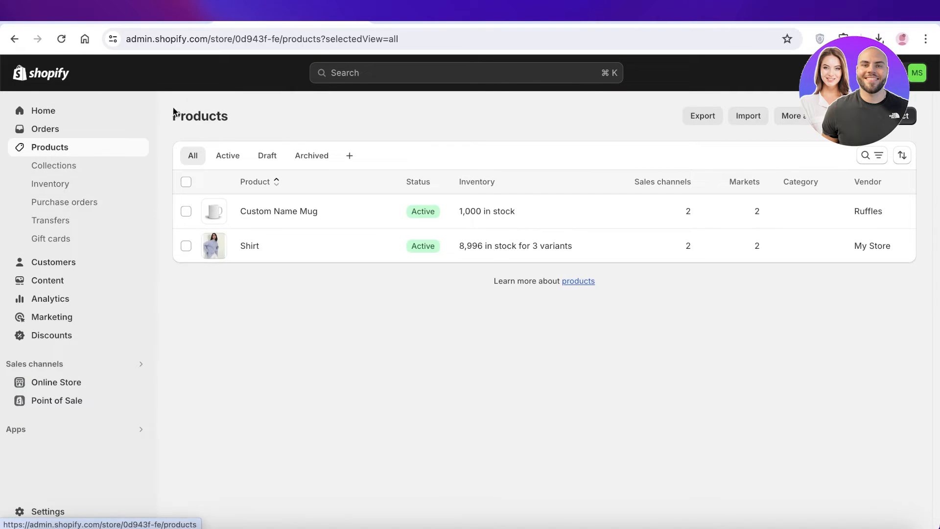
# - Preview the Shirt product's storefront page, including its size options, and return to the product list
pyautogui.moveTo(346, 212)
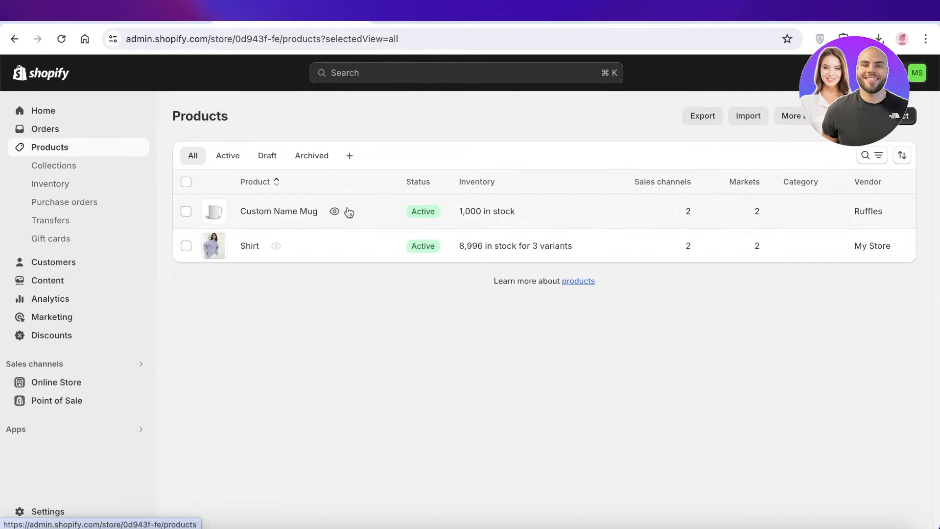
pyautogui.click(275, 247)
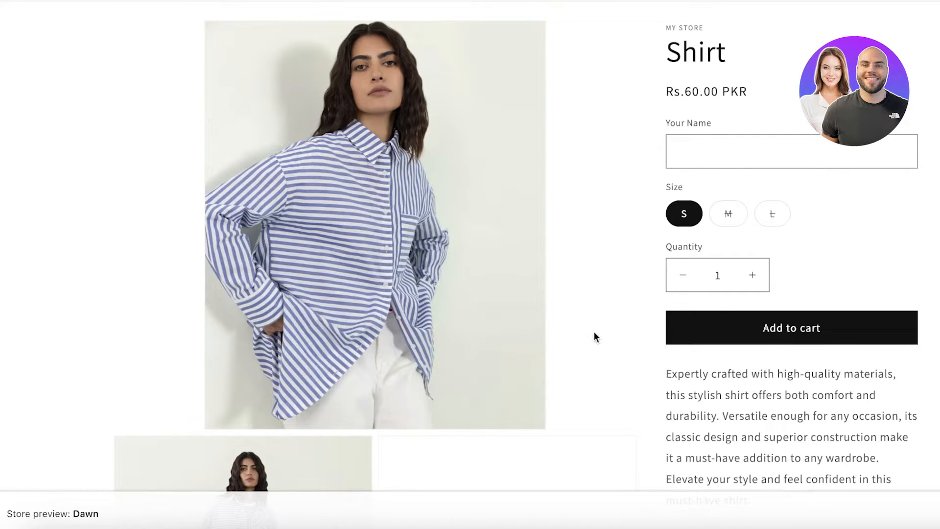
pyautogui.hotkey('ctrl', 'w')
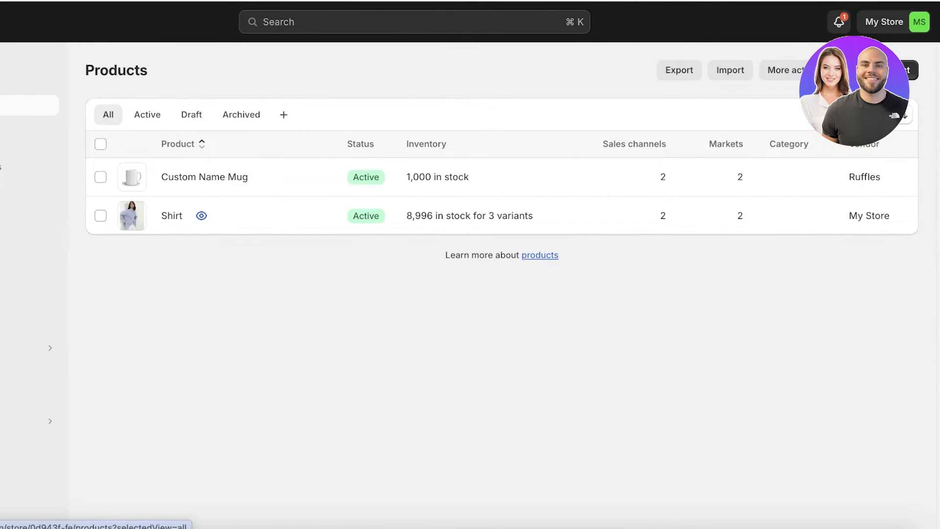
# - Start a new product and title it "Tote Bag"
pyautogui.click(914, 70)
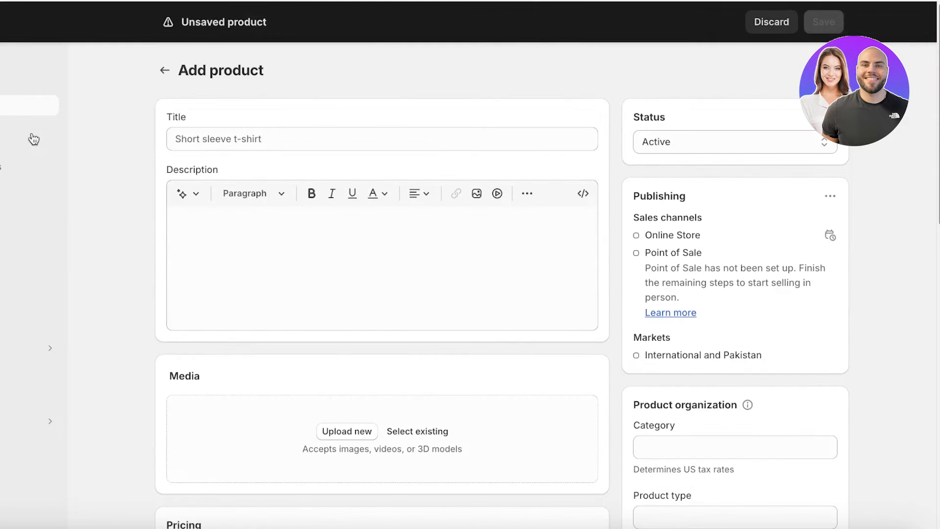
pyautogui.click(295, 141)
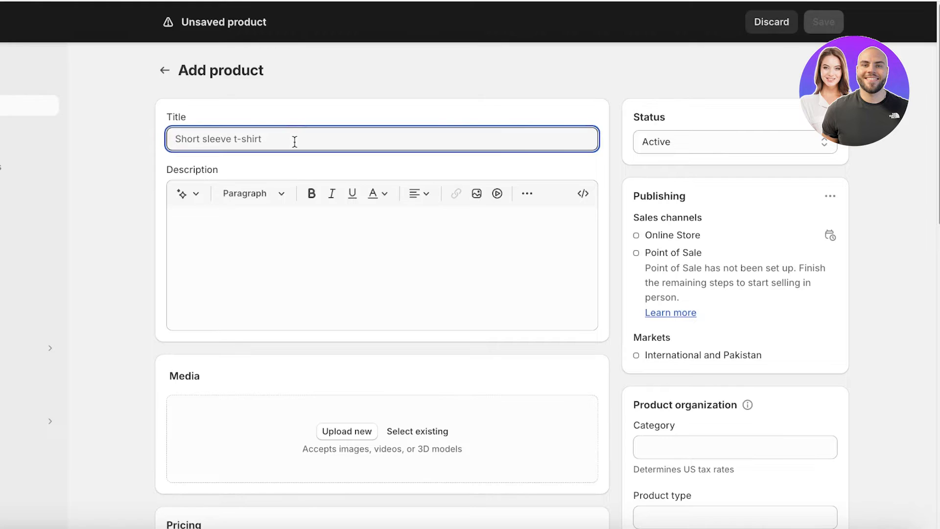
pyautogui.write('Tote Bag')
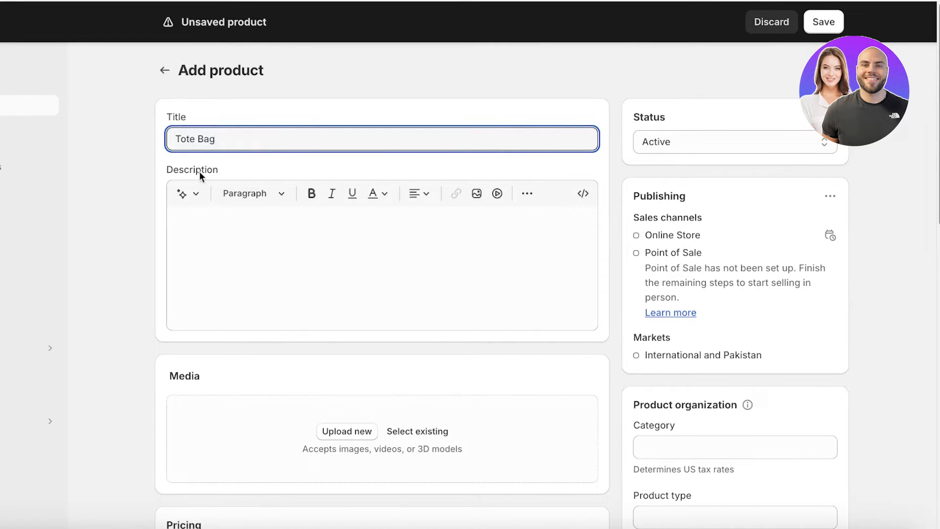
# - Generate the product description from the keywords "-tote bag" and "-faux leather" in the Expert tone, and keep the generated text
pyautogui.click(181, 194)
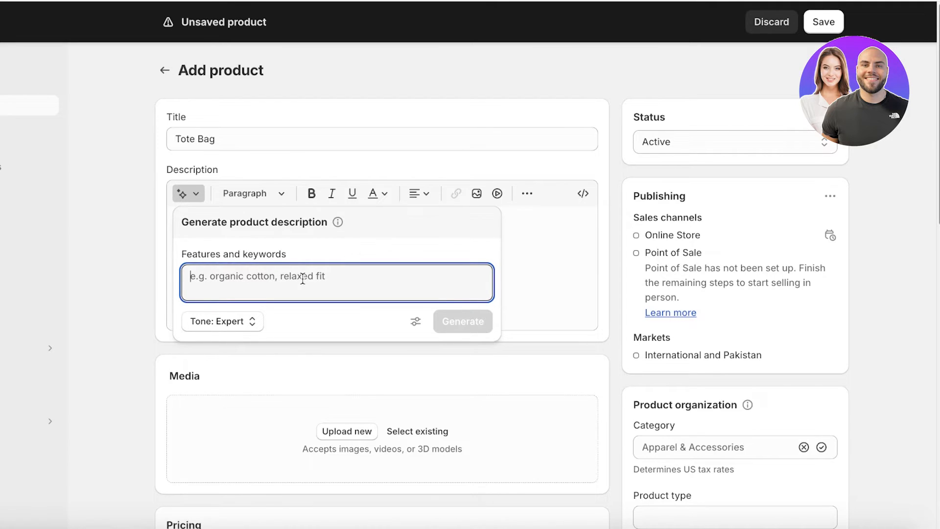
pyautogui.click(525, 266)
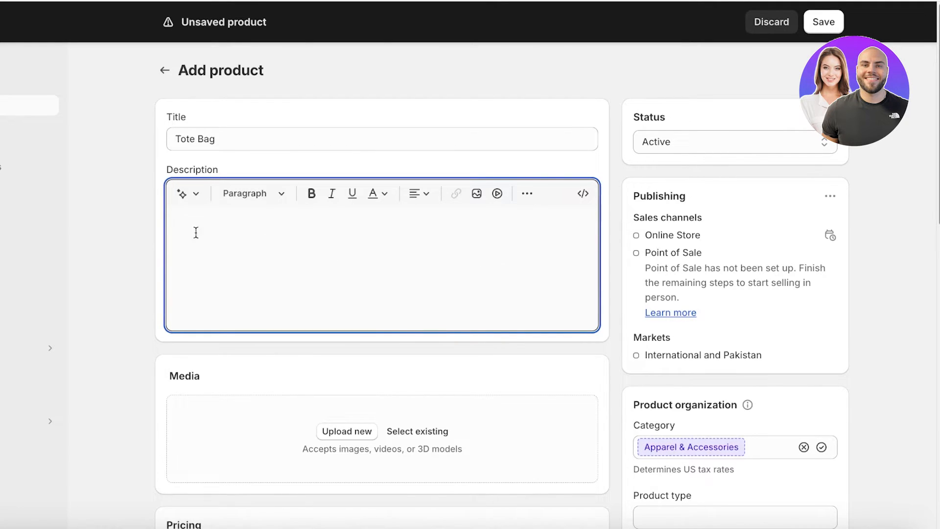
pyautogui.click(181, 201)
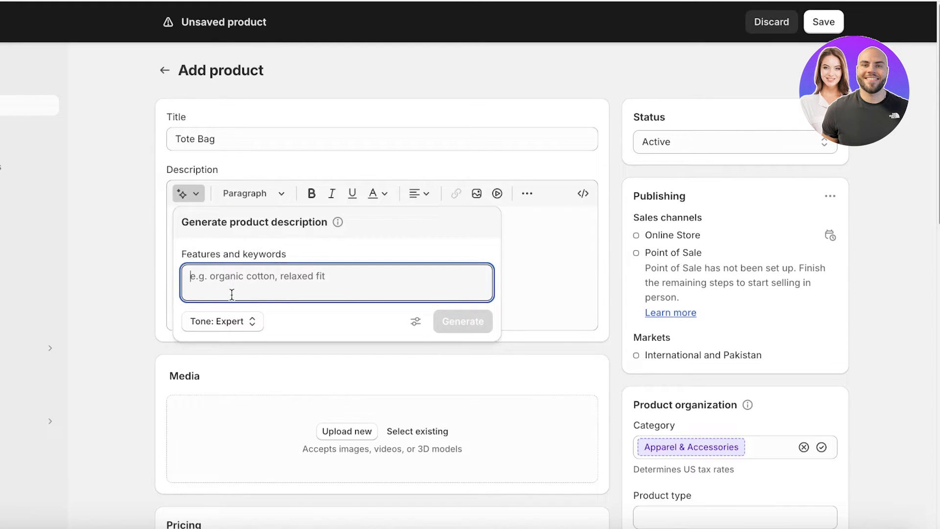
pyautogui.write('-tote bag')
pyautogui.press('Return')
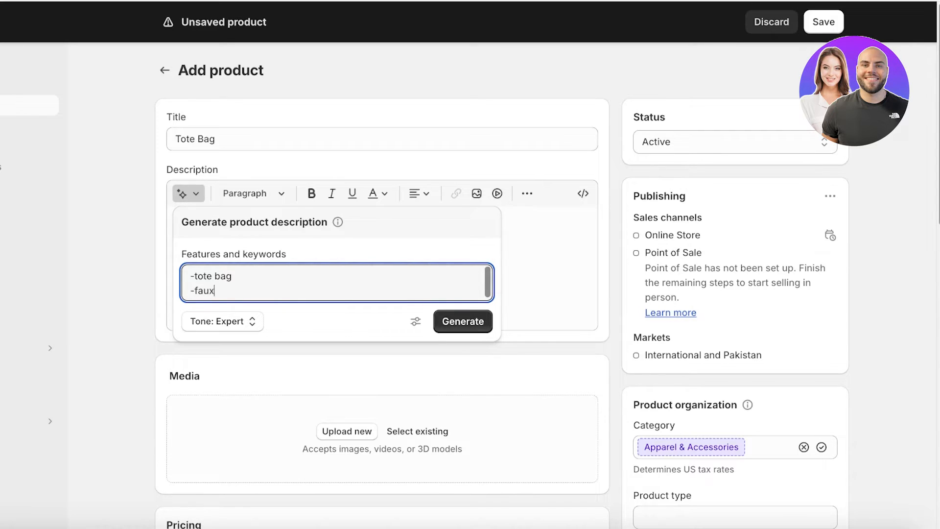
pyautogui.write('-faux leather')
pyautogui.click(455, 324)
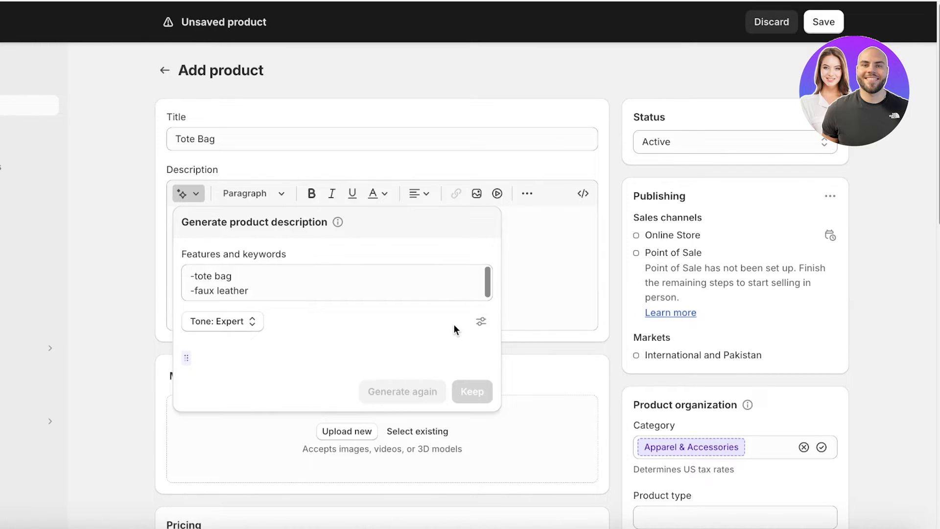
pyautogui.scroll(-2, 298, 354)
pyautogui.click(469, 368)
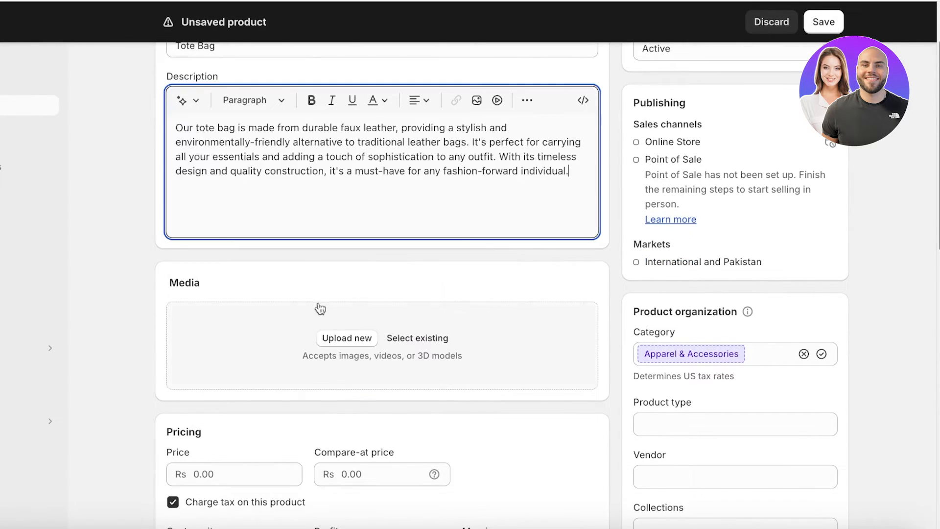
# - Upload all five webp images from the Desktop's Bag Folder as the product's media
pyautogui.scroll(-1, 346, 286)
pyautogui.click(350, 302)
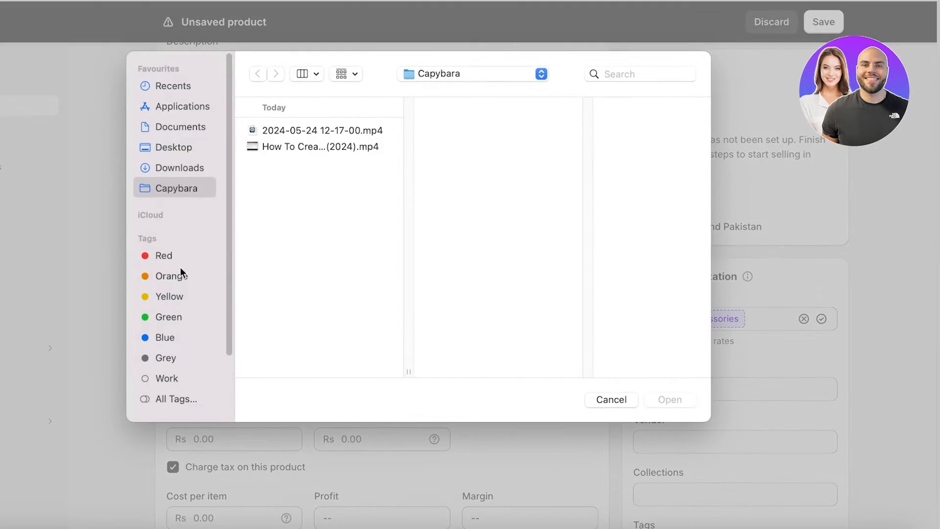
pyautogui.click(143, 166)
pyautogui.scroll(-2, 277, 210)
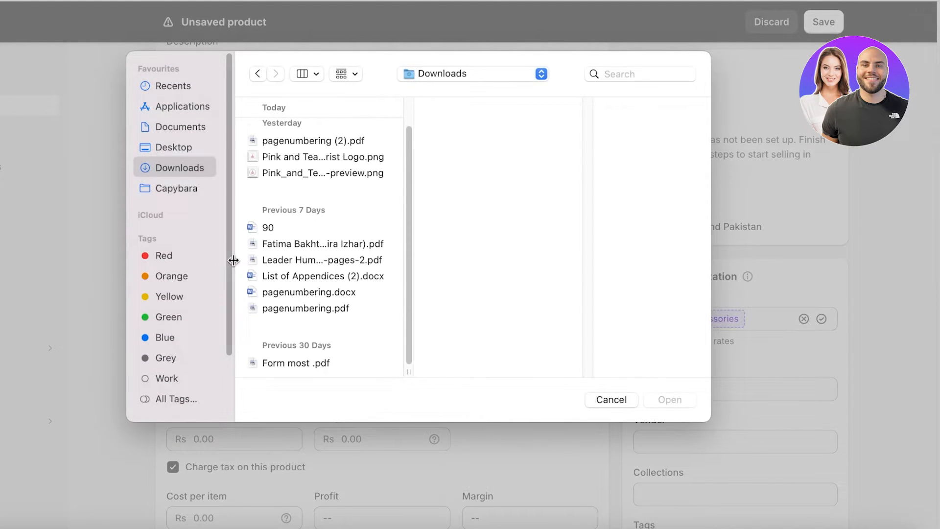
pyautogui.click(181, 148)
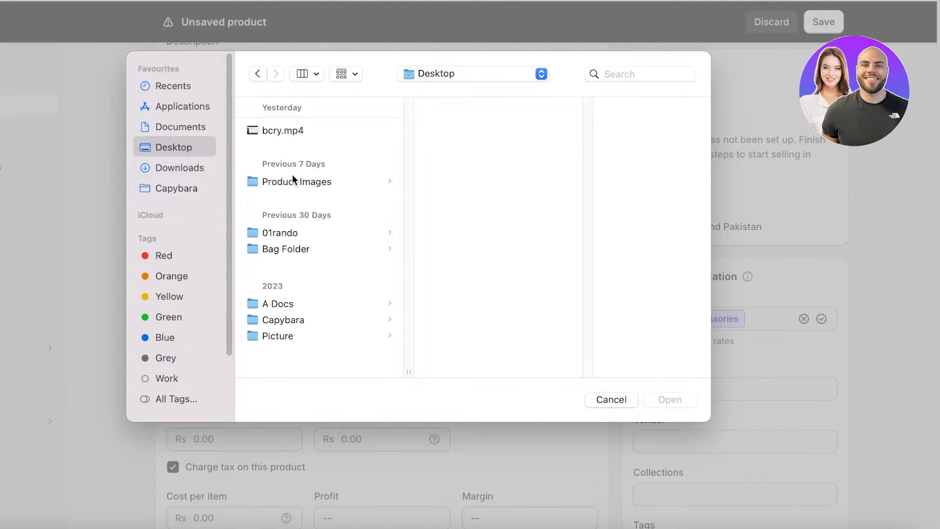
pyautogui.click(280, 250)
pyautogui.press('super+a')
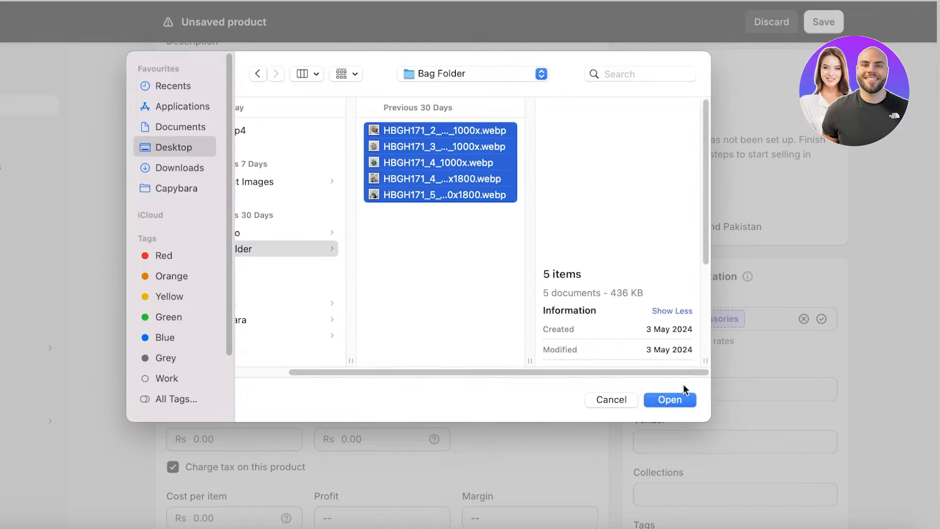
pyautogui.click(668, 400)
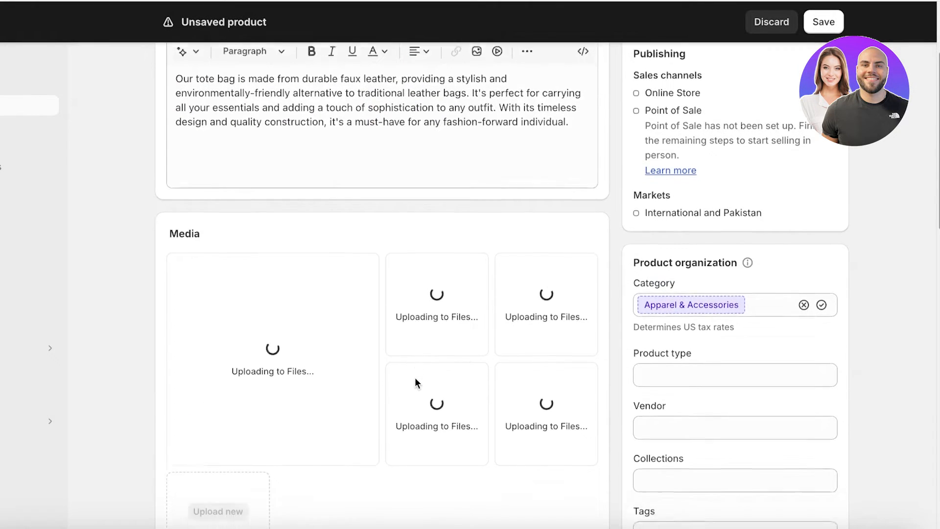
pyautogui.scroll(-3, 416, 377)
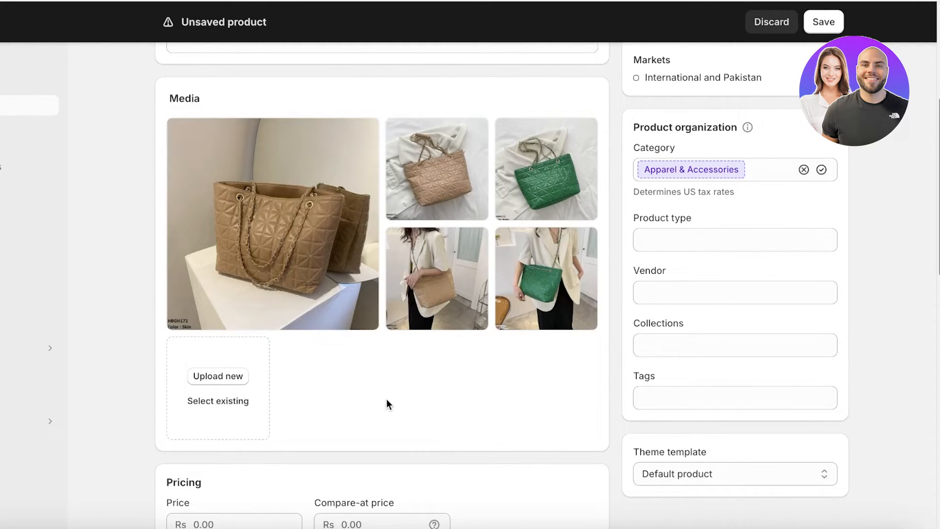
pyautogui.moveTo(398, 321)
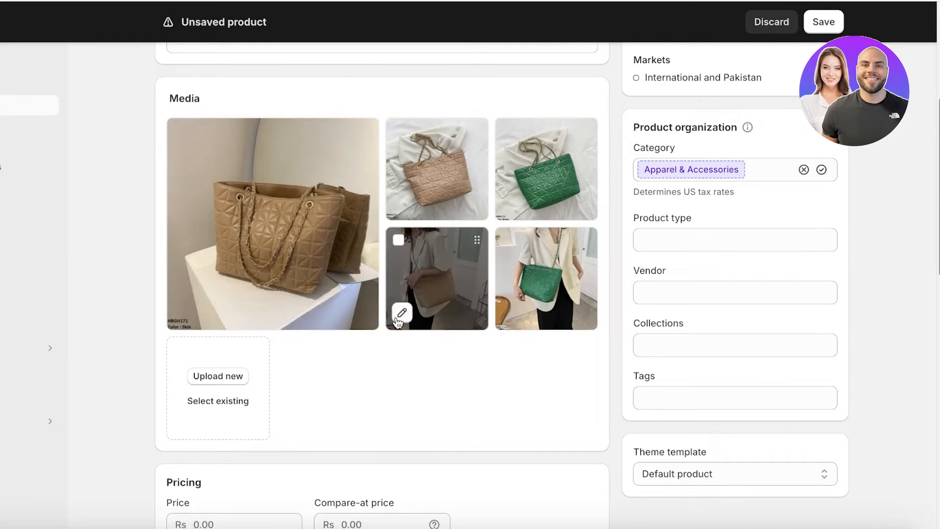
# - Set the product's price to Rs 100 and turn off charging tax on it
pyautogui.scroll(-7, 396, 326)
pyautogui.scroll(3, 396, 289)
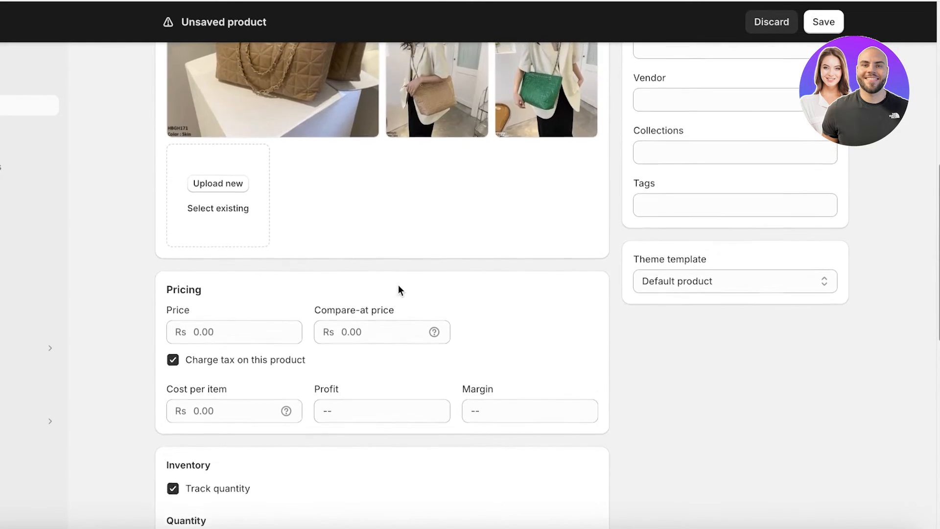
pyautogui.scroll(3, 398, 289)
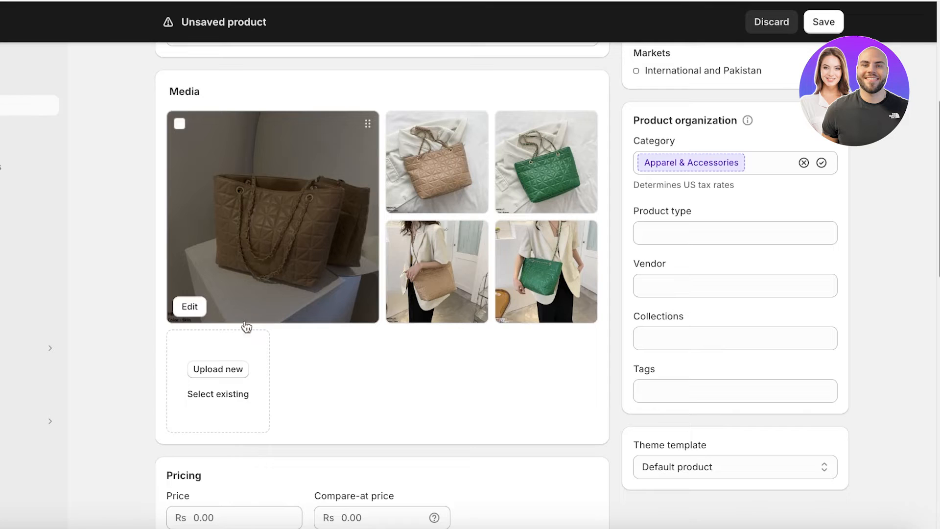
pyautogui.scroll(-2, 235, 338)
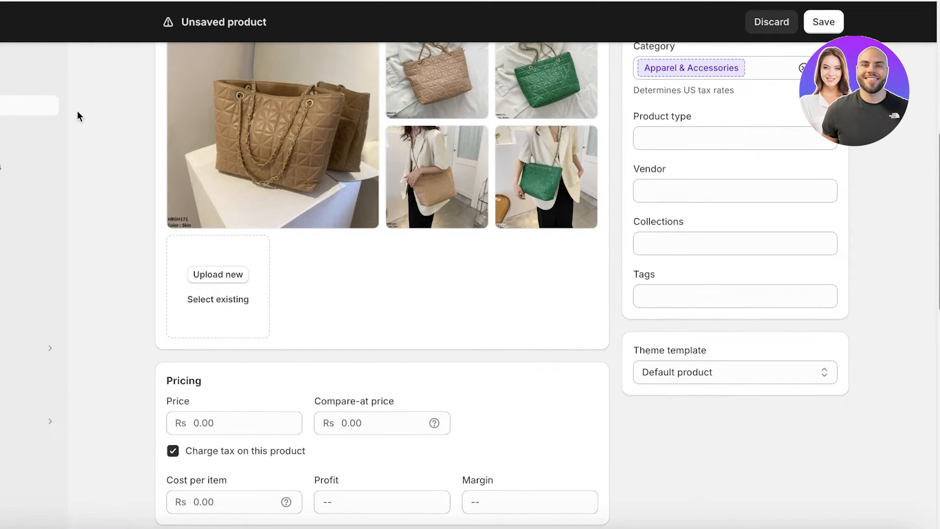
pyautogui.scroll(-1, 225, 388)
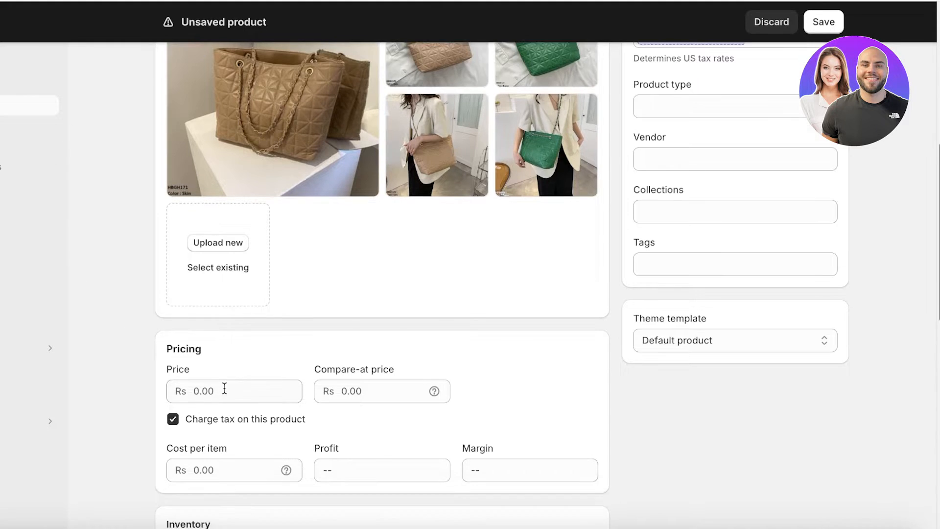
pyautogui.click(225, 388)
pyautogui.write('1')
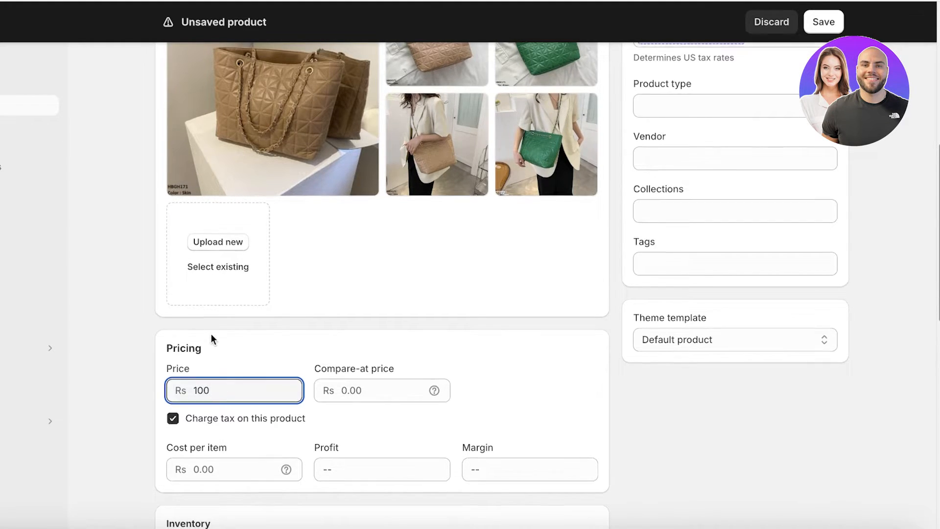
pyautogui.write('00')
pyautogui.scroll(-2, 211, 338)
pyautogui.click(203, 360)
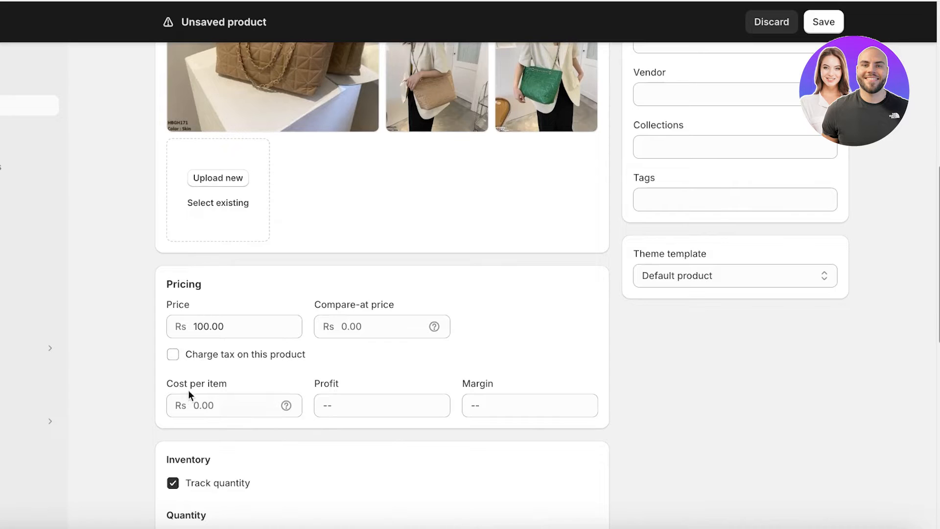
# - Set the product's inventory quantity at location f7 to 1000
pyautogui.scroll(-4, 400, 309)
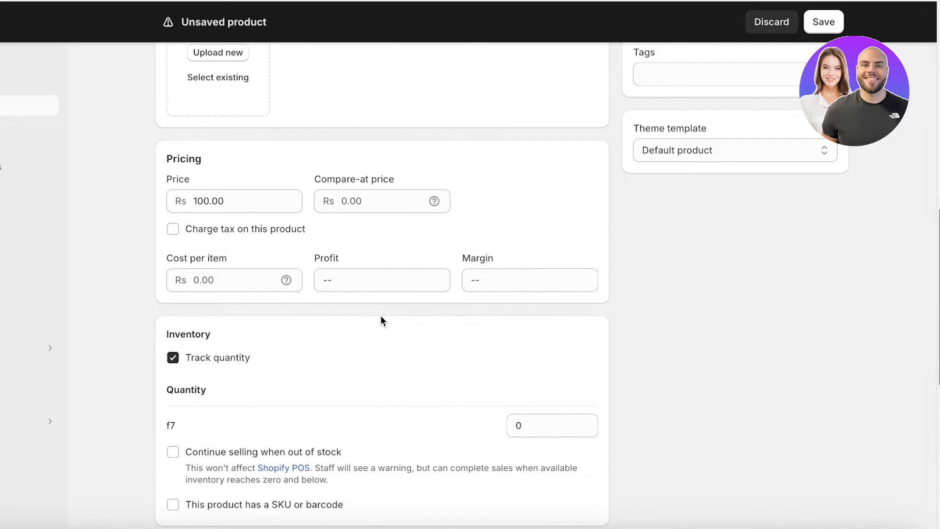
pyautogui.scroll(-4, 330, 336)
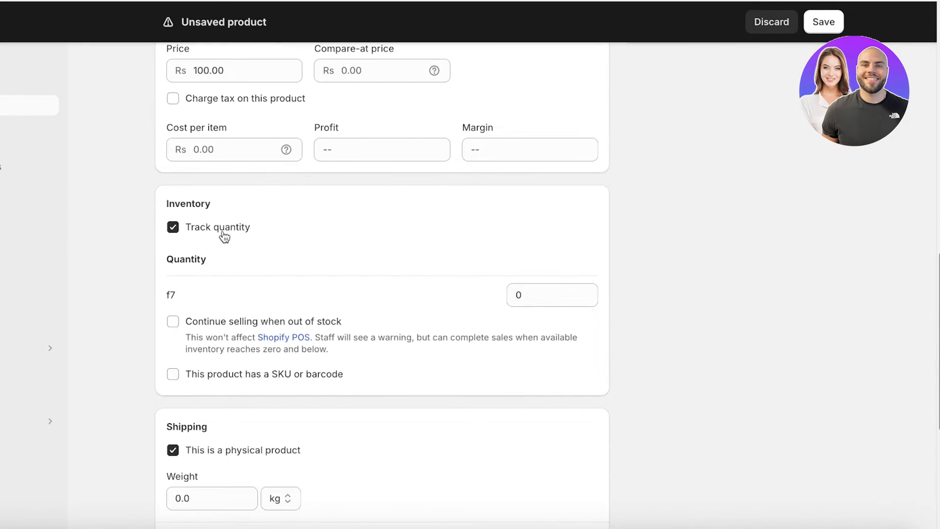
pyautogui.click(547, 291)
pyautogui.write('1000')
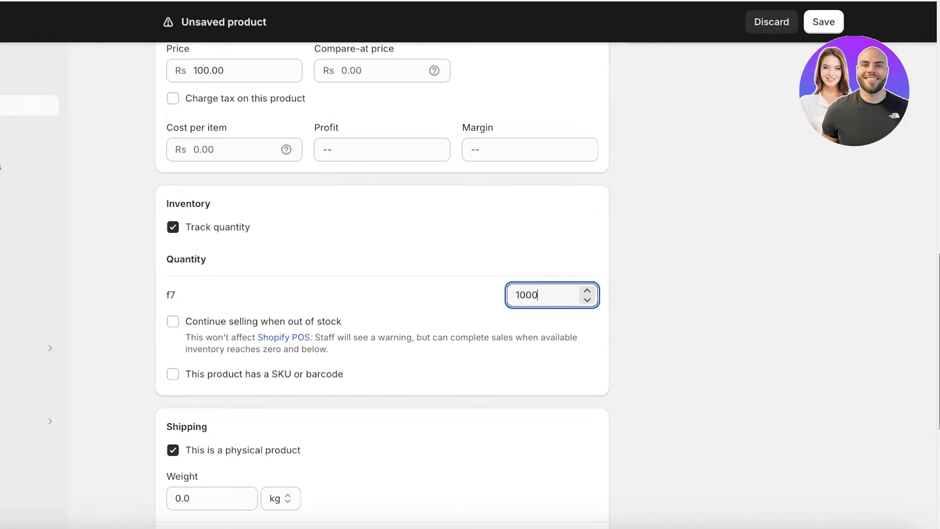
pyautogui.click(525, 251)
# - Add a Color variant option with the values Beige and Green, and finish the option
pyautogui.scroll(-5, 453, 312)
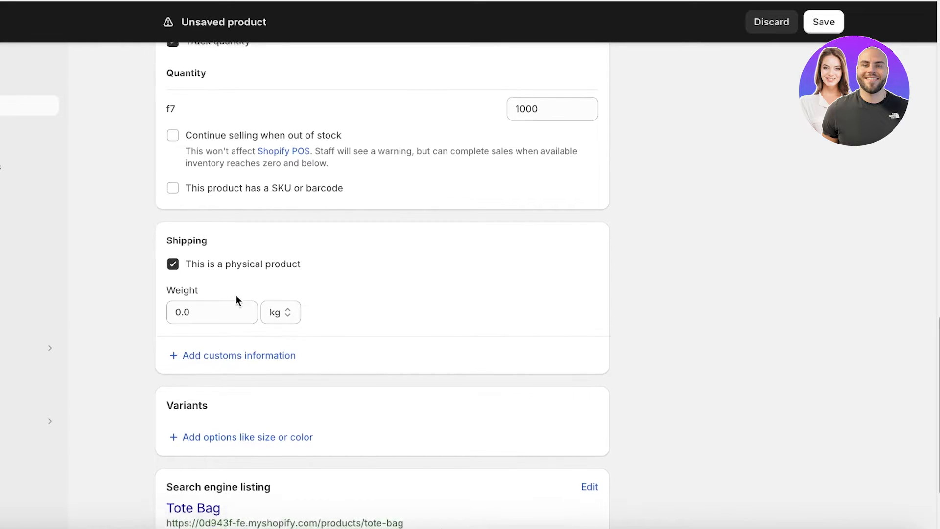
pyautogui.scroll(-3, 236, 299)
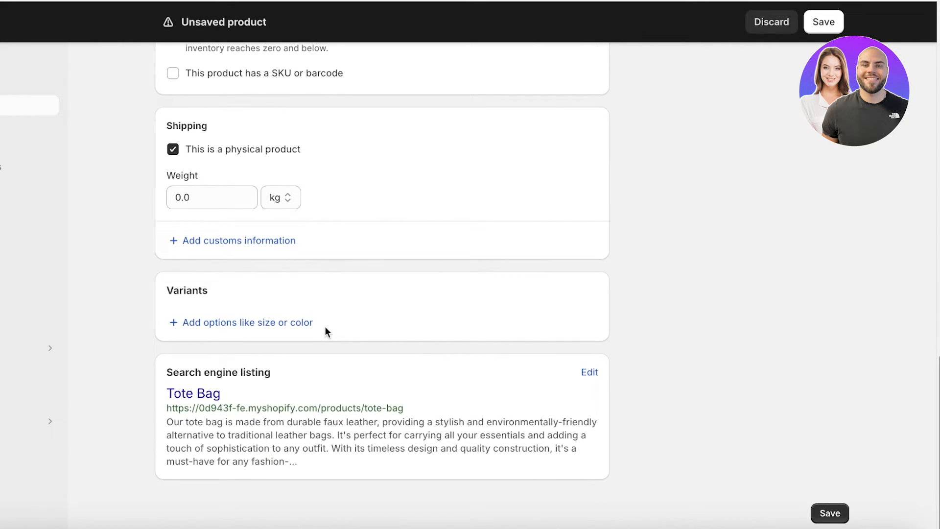
pyautogui.click(269, 324)
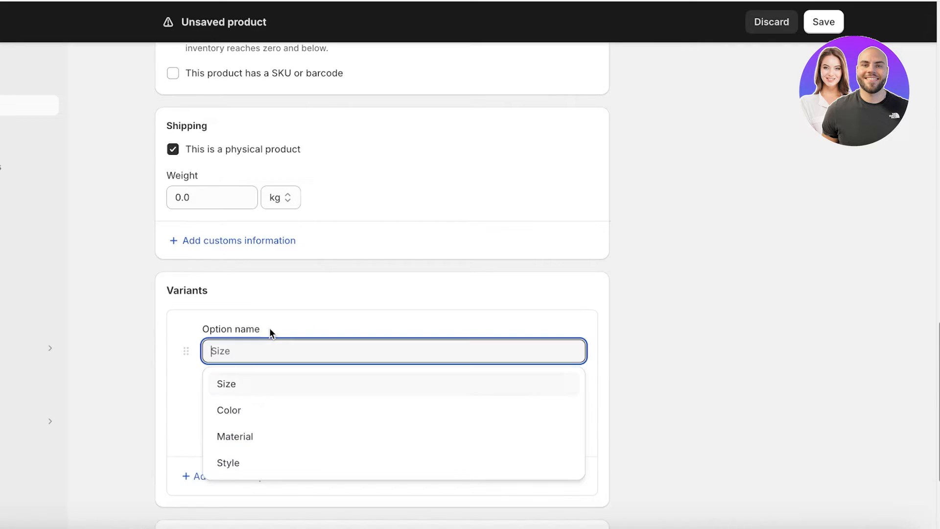
pyautogui.click(253, 410)
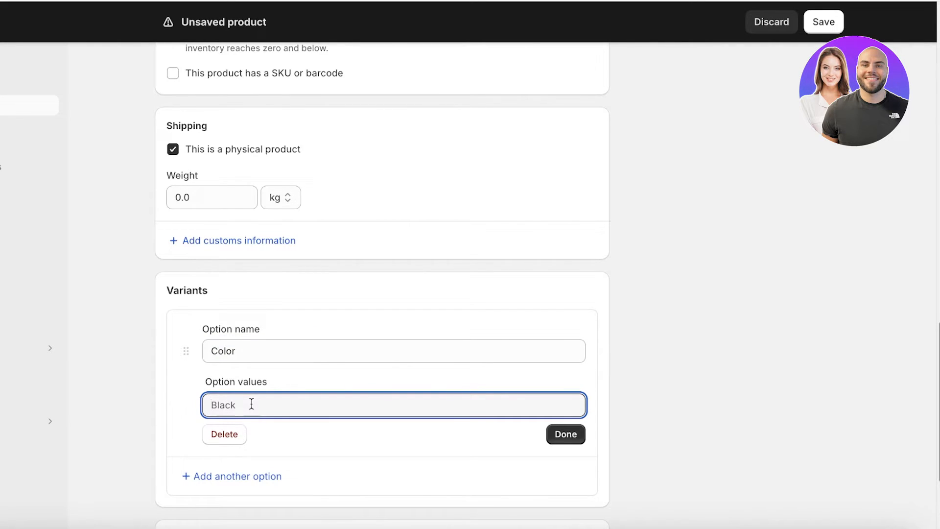
pyautogui.write('Be')
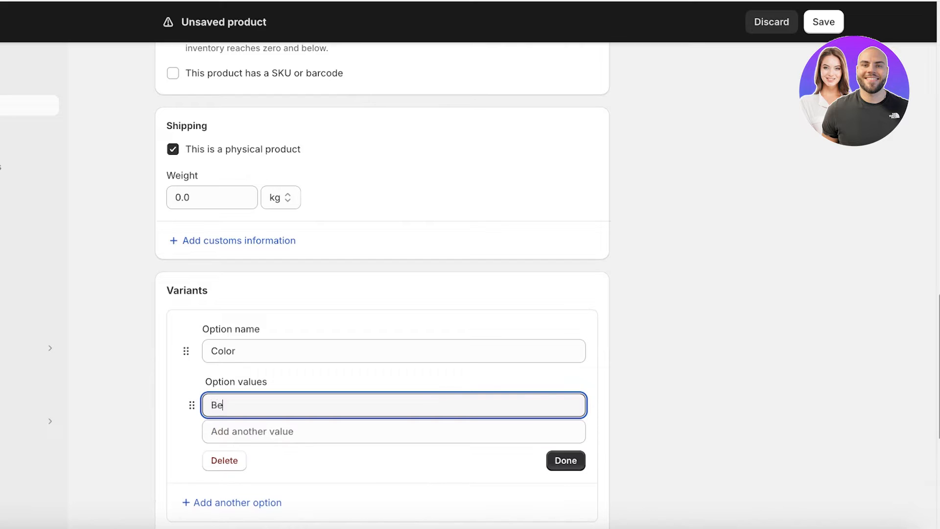
pyautogui.write('ige')
pyautogui.press('Tab')
pyautogui.write('Gre')
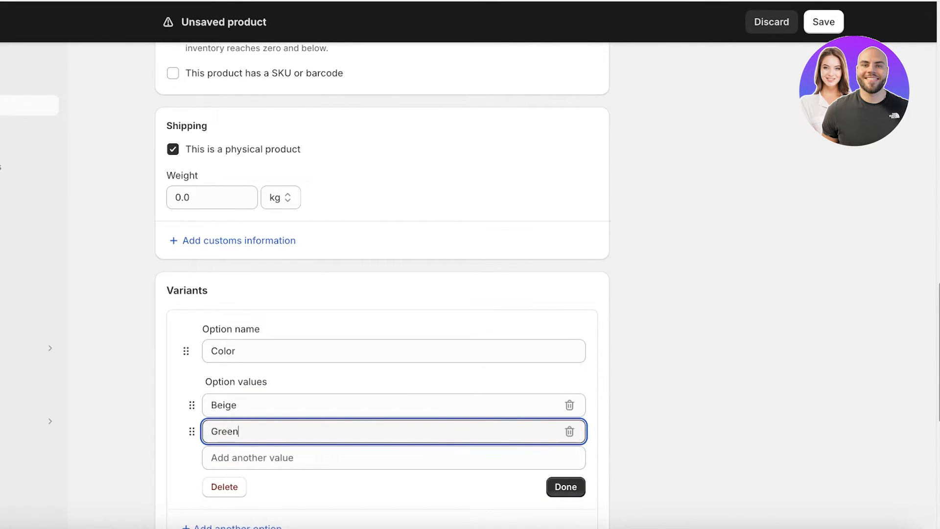
pyautogui.click(565, 487)
pyautogui.scroll(-2, 344, 288)
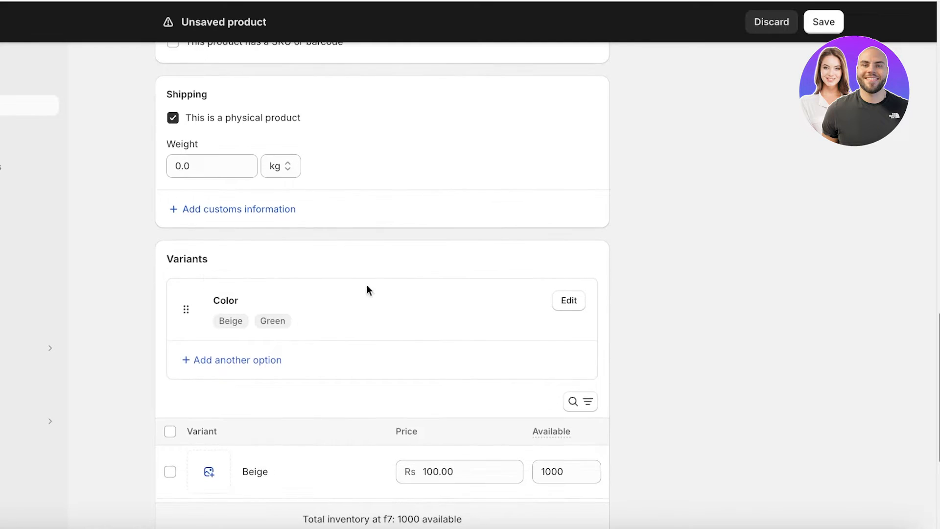
# - Set the Green variant's available quantity to 1000
pyautogui.scroll(-5, 374, 247)
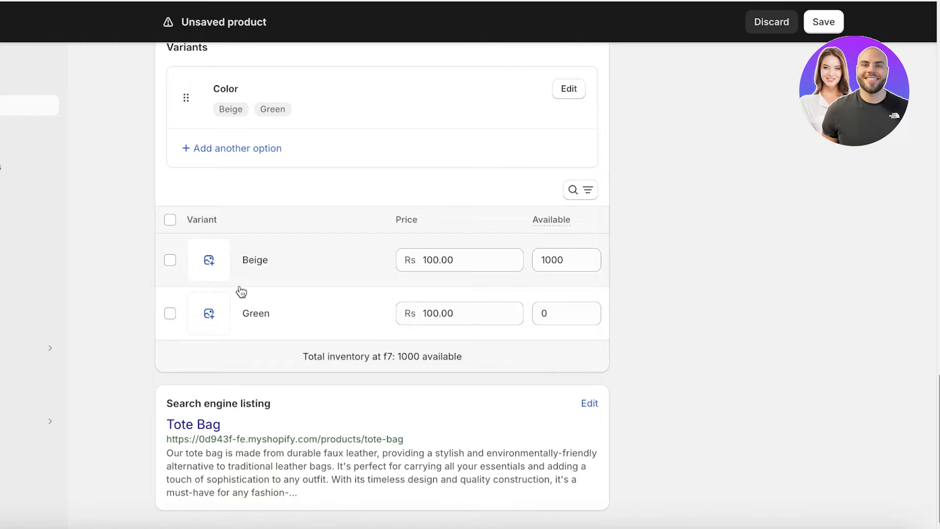
pyautogui.click(537, 321)
pyautogui.click(561, 487)
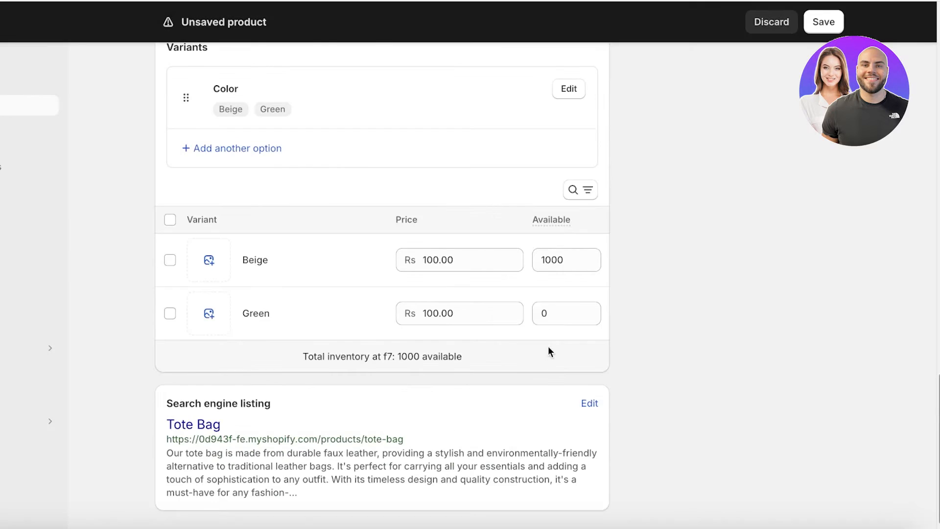
pyautogui.click(554, 318)
pyautogui.write('1000')
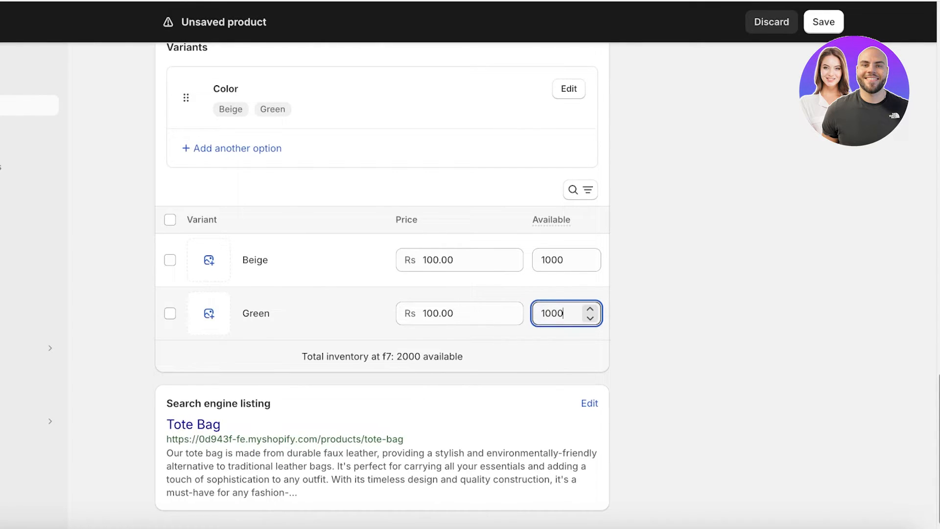
pyautogui.click(857, 346)
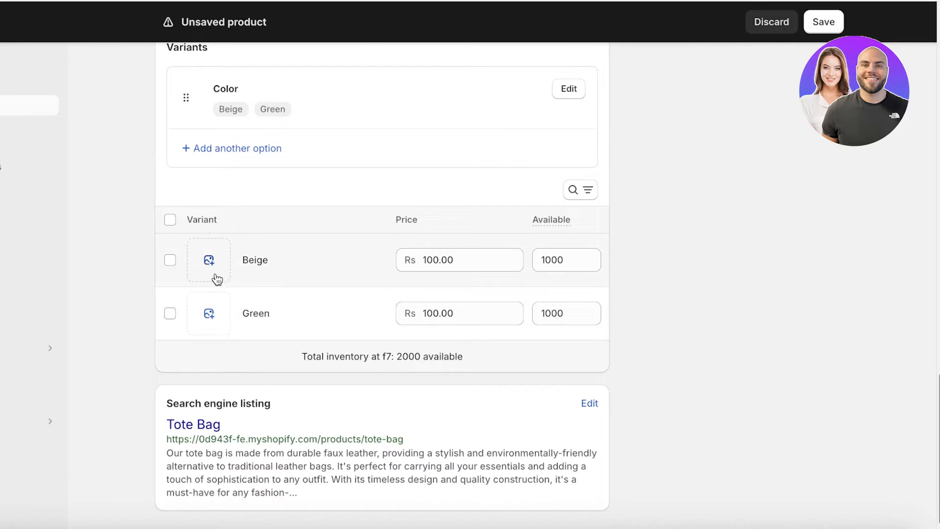
# - Assign the existing product photo of the beige bag on white fabric to the Beige variant
pyautogui.click(198, 257)
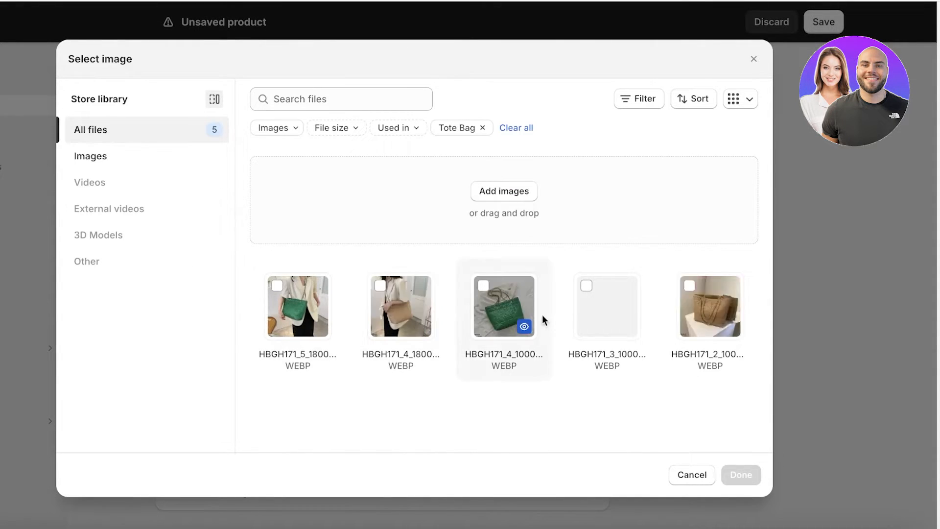
pyautogui.click(606, 313)
pyautogui.click(736, 470)
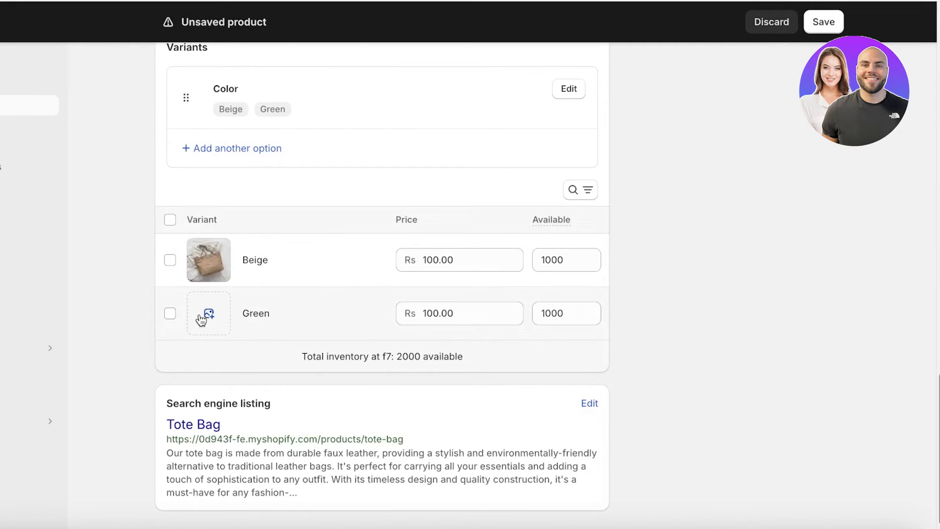
# - Assign the photo of the green bag on white fabric to the Green variant and save the product
pyautogui.click(206, 316)
pyautogui.click(498, 307)
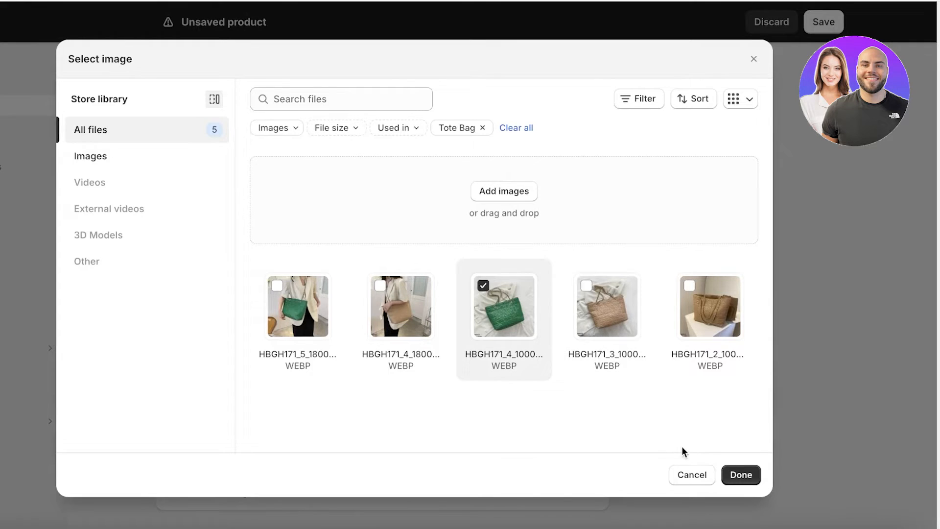
pyautogui.click(739, 467)
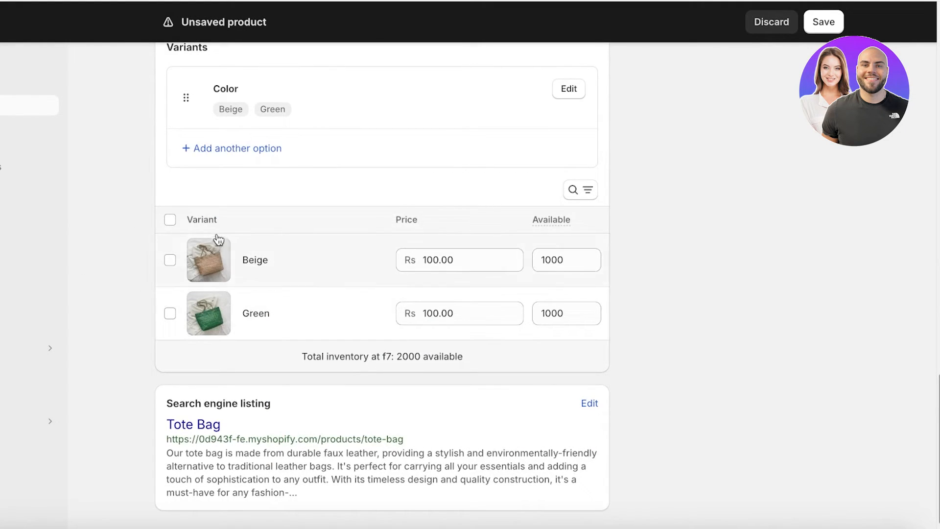
pyautogui.scroll(-1, 206, 355)
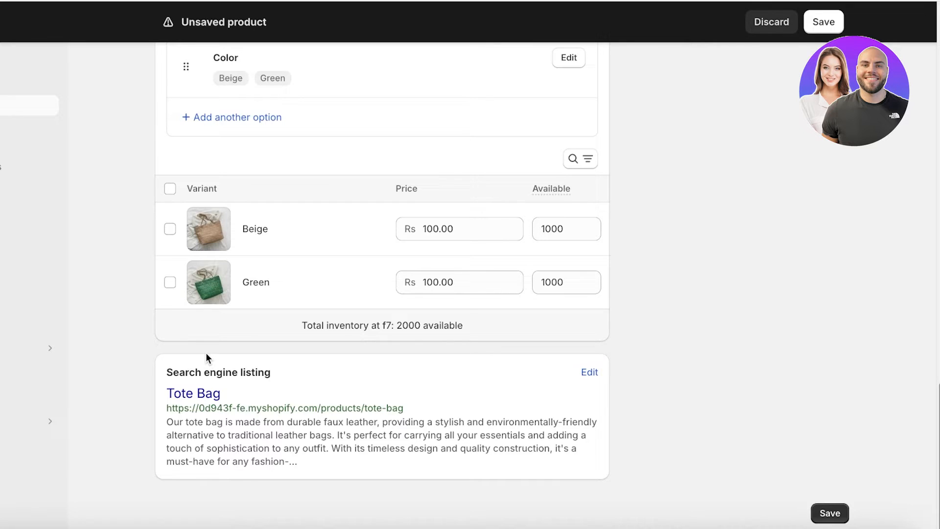
pyautogui.click(829, 512)
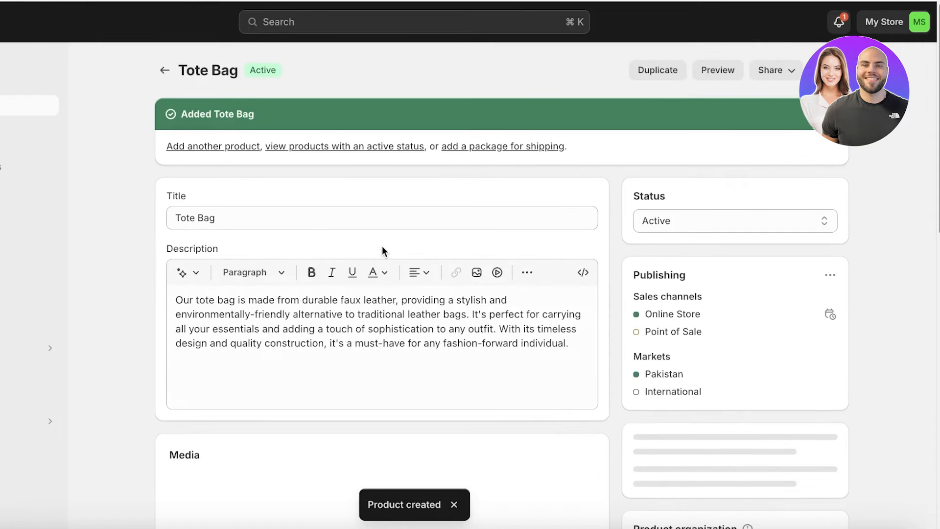
# - View the Tote Bag page in the live online store and switch its color to Green and back to Beige
pyautogui.scroll(-7, 227, 161)
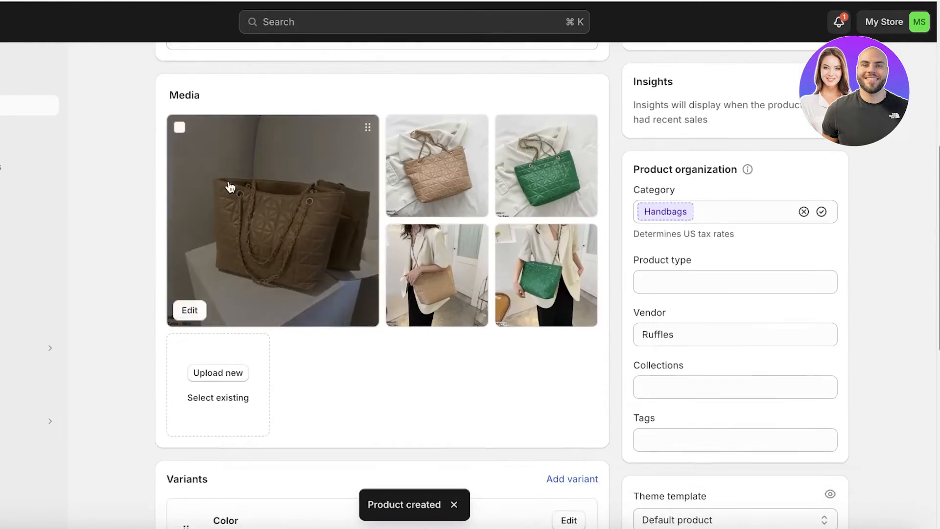
pyautogui.scroll(-3, 230, 186)
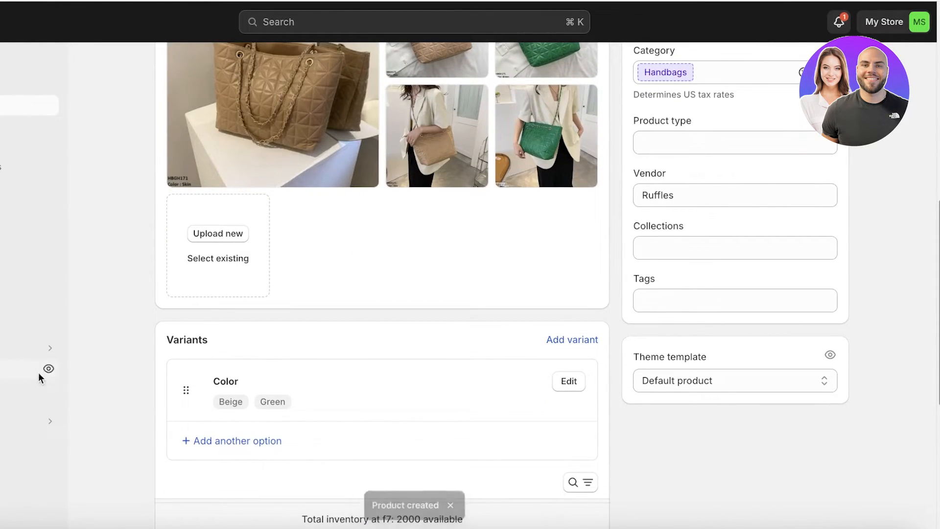
pyautogui.click(48, 369)
pyautogui.scroll(-8, 327, 94)
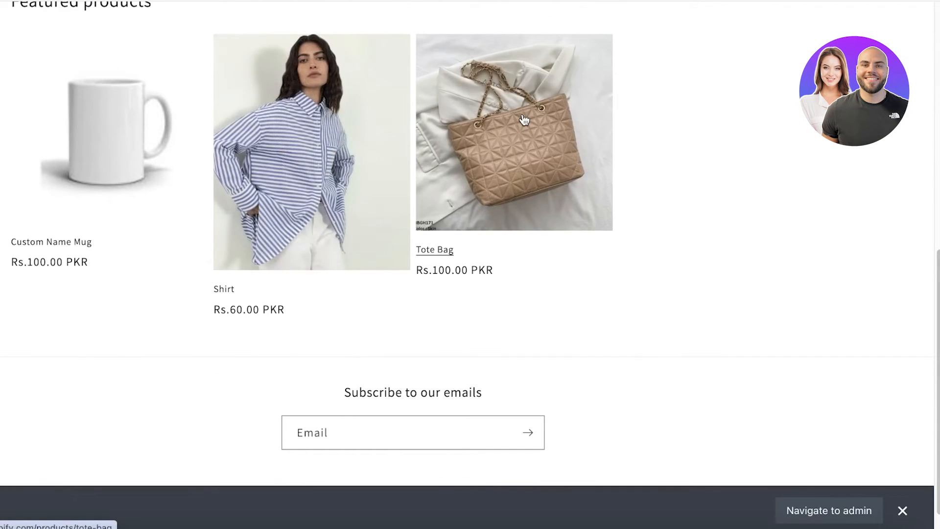
pyautogui.click(524, 120)
pyautogui.scroll(-3, 538, 138)
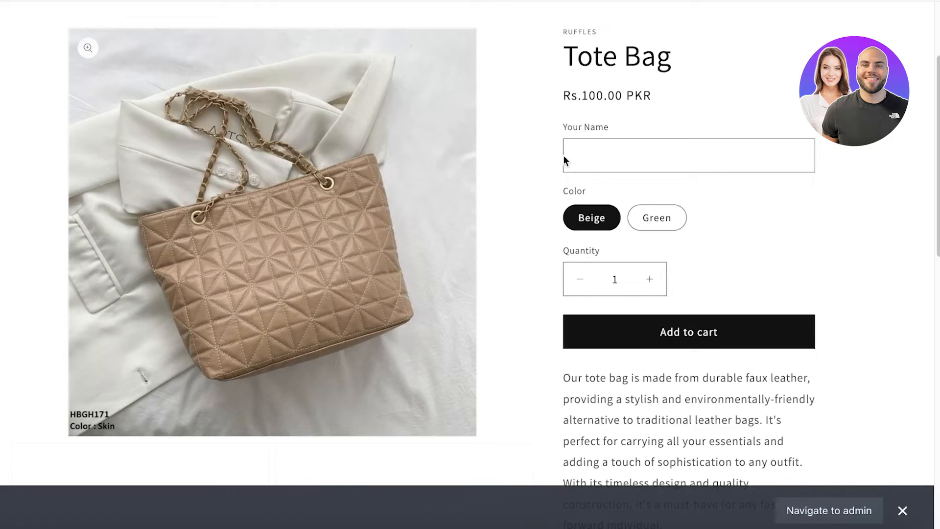
pyautogui.click(675, 216)
pyautogui.click(590, 225)
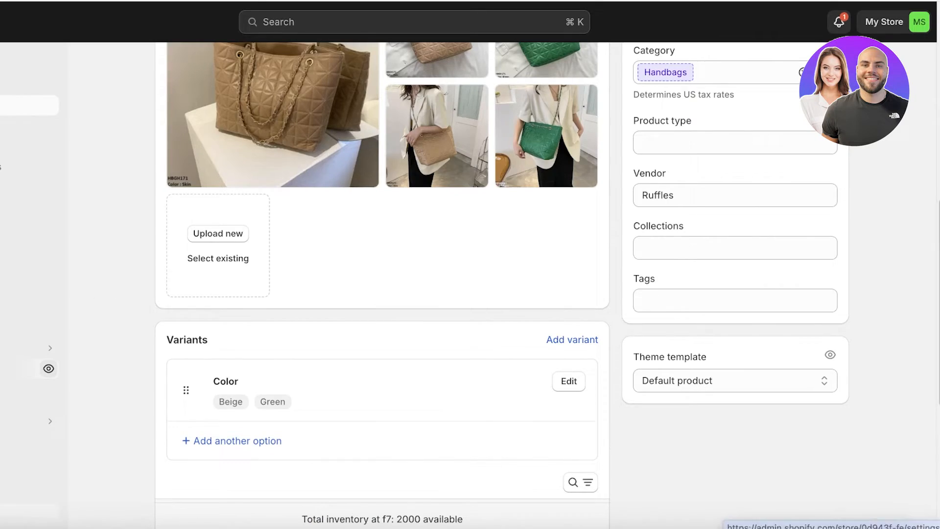
# - Go to the Shopify App Store from the store's apps and sales channels settings and search for "color swatch"
pyautogui.click(30, 513)
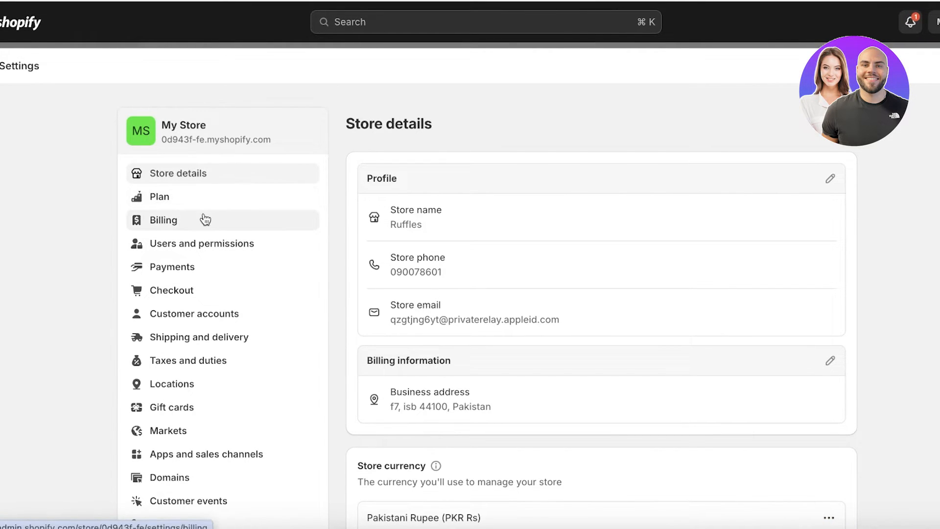
pyautogui.scroll(-1, 211, 372)
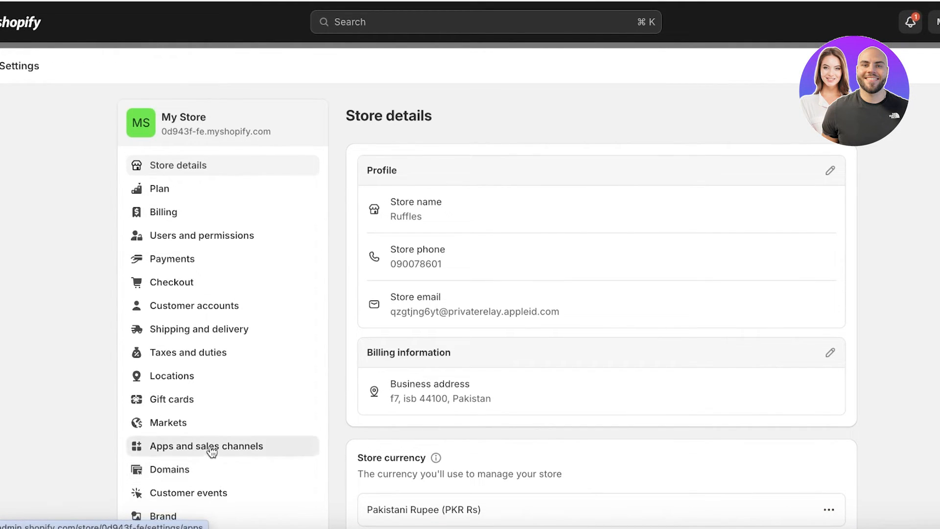
pyautogui.click(211, 452)
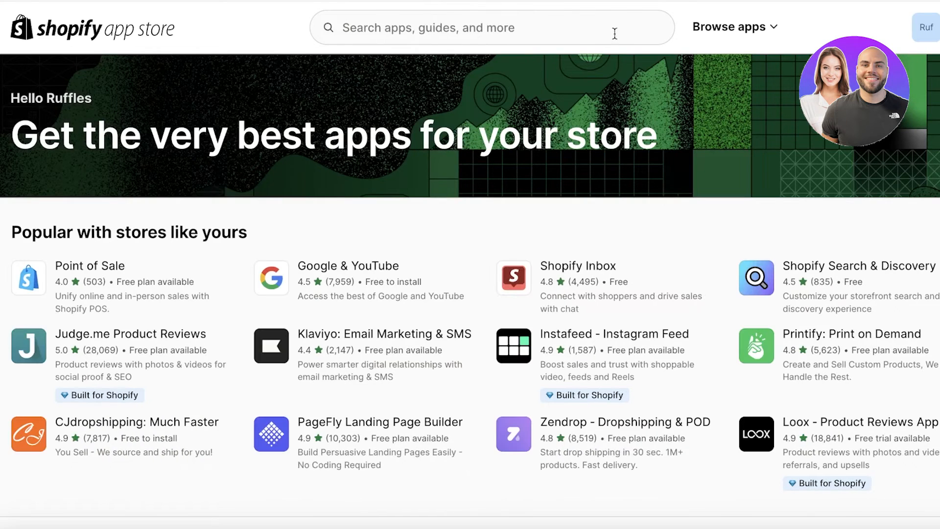
pyautogui.click(614, 32)
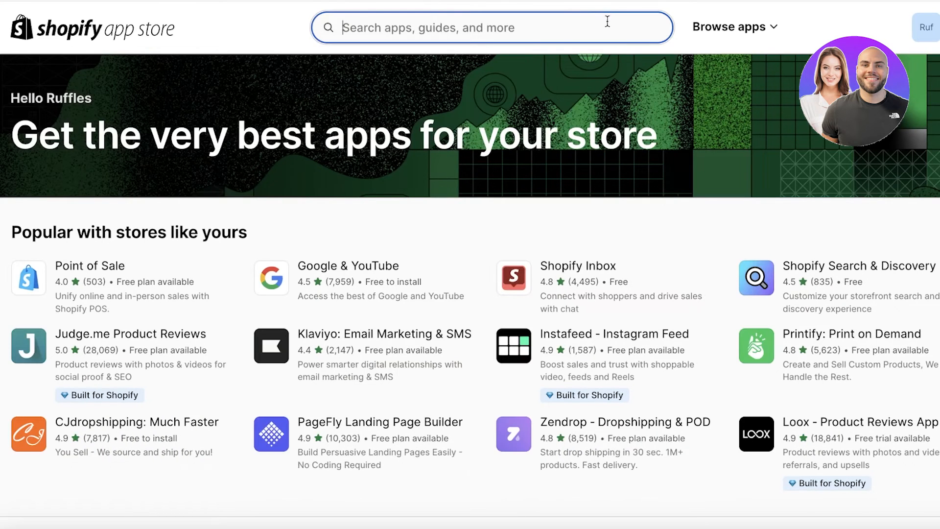
pyautogui.write('color sw')
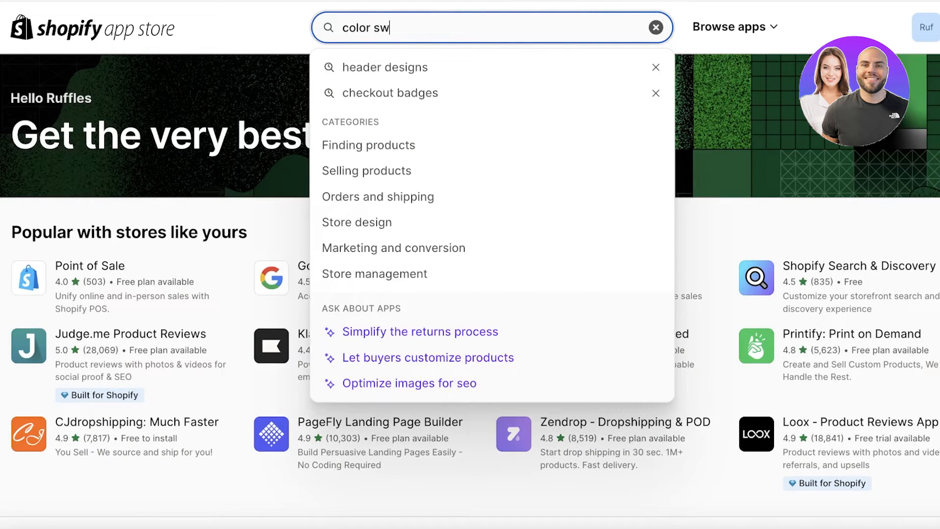
pyautogui.write('atch')
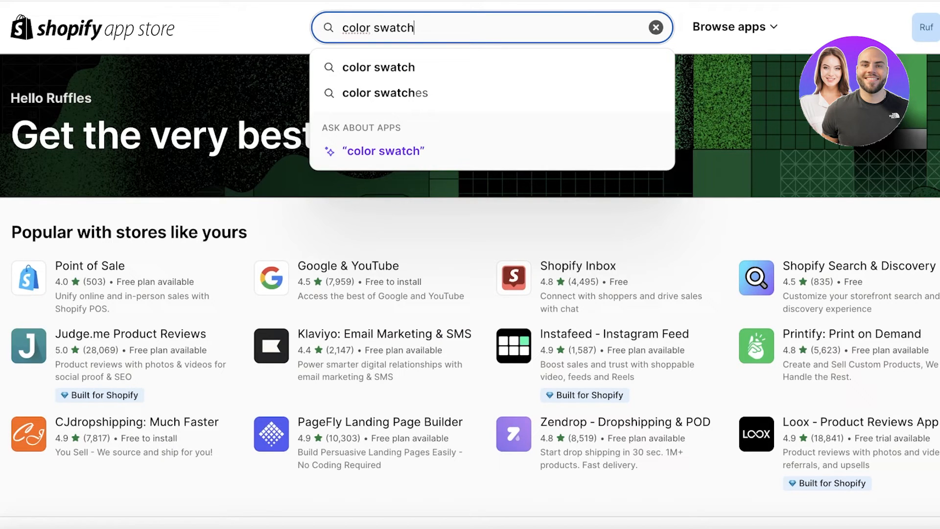
pyautogui.press('Return')
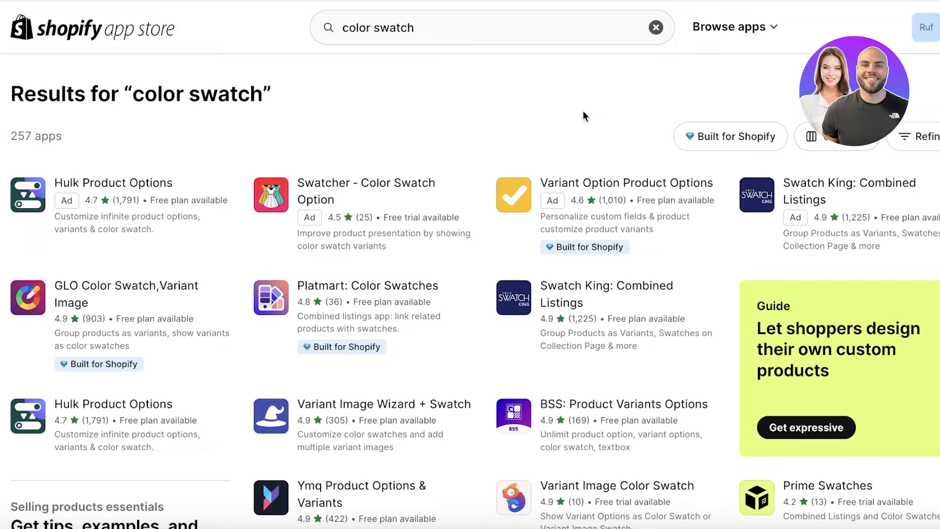
# - Install the GLO Color Swatch,Variant Image app by Globo and approve its data access
pyautogui.click(56, 293)
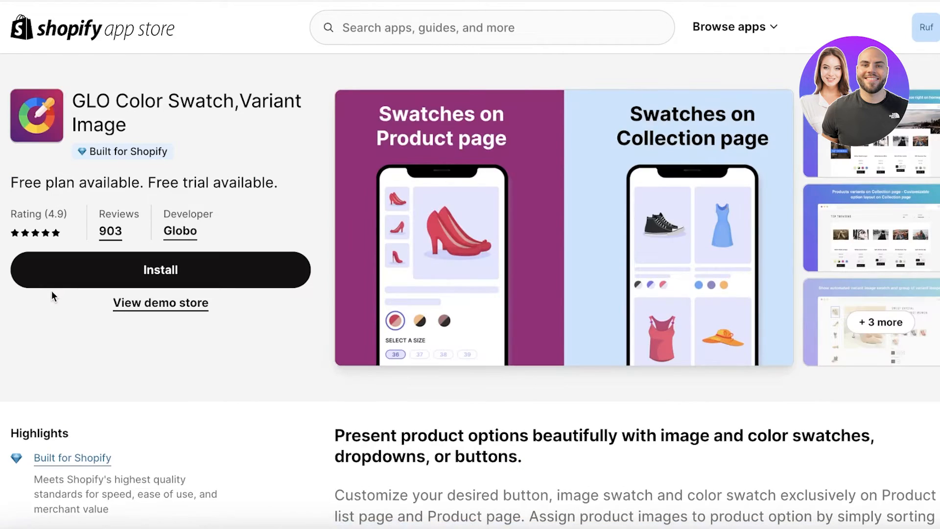
pyautogui.click(84, 269)
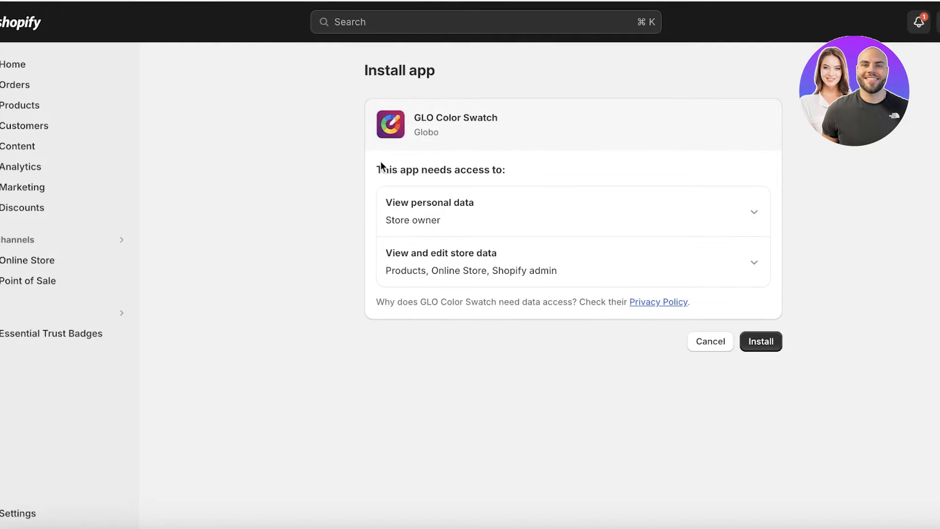
pyautogui.click(777, 345)
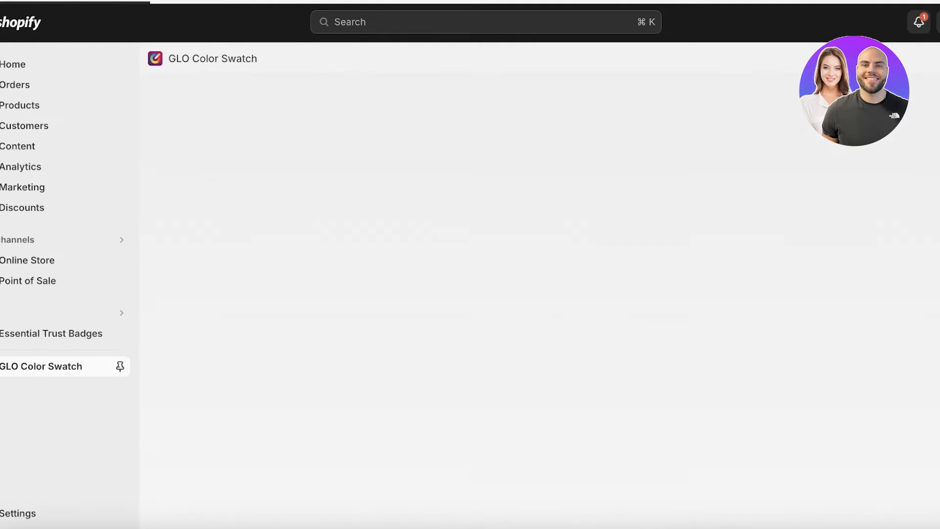
# - Pin GLO Color Swatch to the admin navigation and continue with its Free plan
pyautogui.click(119, 371)
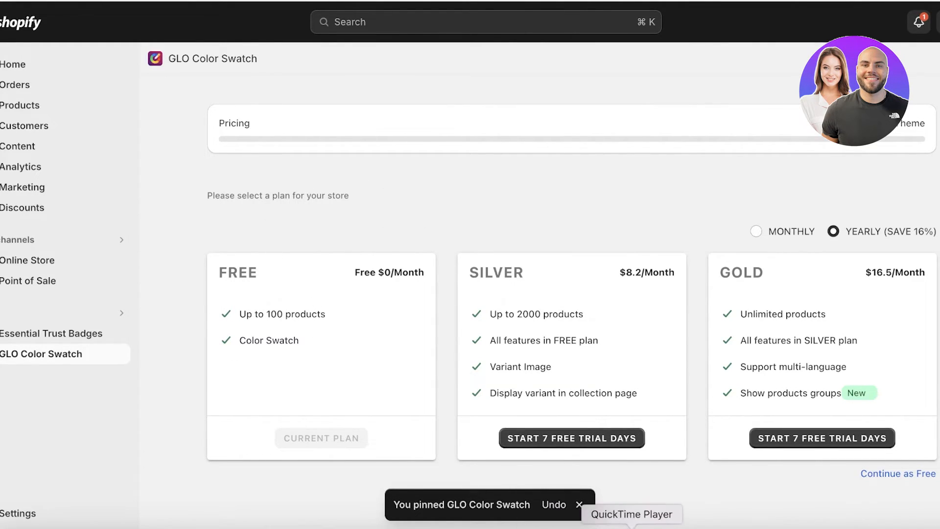
pyautogui.click(579, 505)
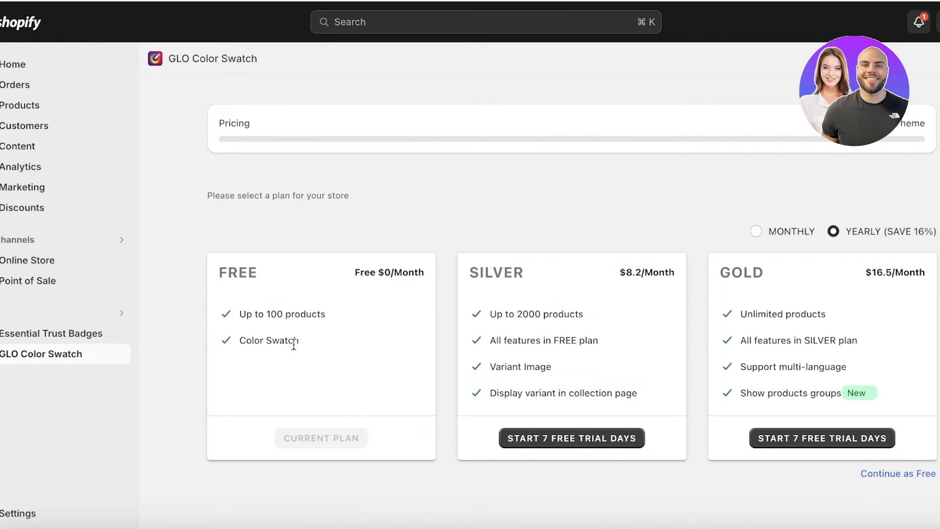
pyautogui.click(898, 473)
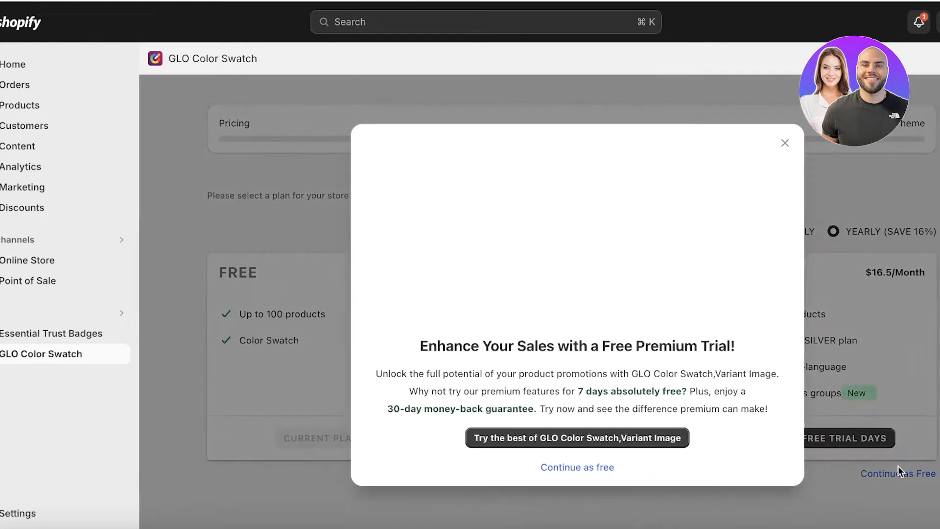
pyautogui.click(567, 467)
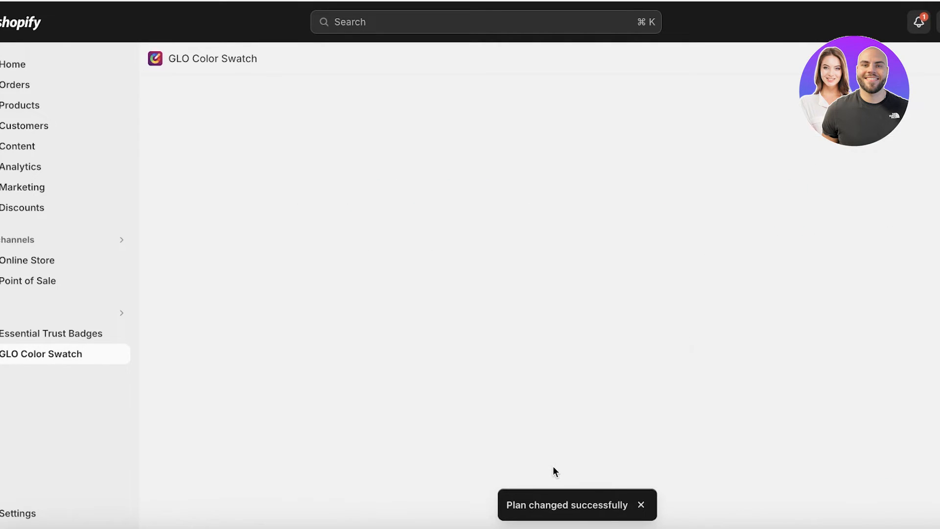
# - Choose the live Dawn theme for the app embed, activate Globo Color Swatch in the theme editor, and save
pyautogui.click(281, 223)
pyautogui.click(280, 221)
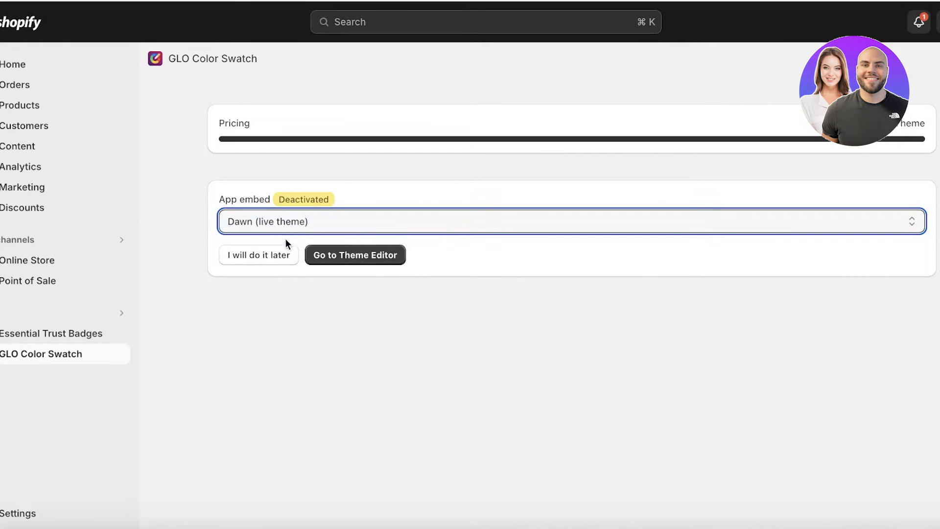
pyautogui.click(350, 259)
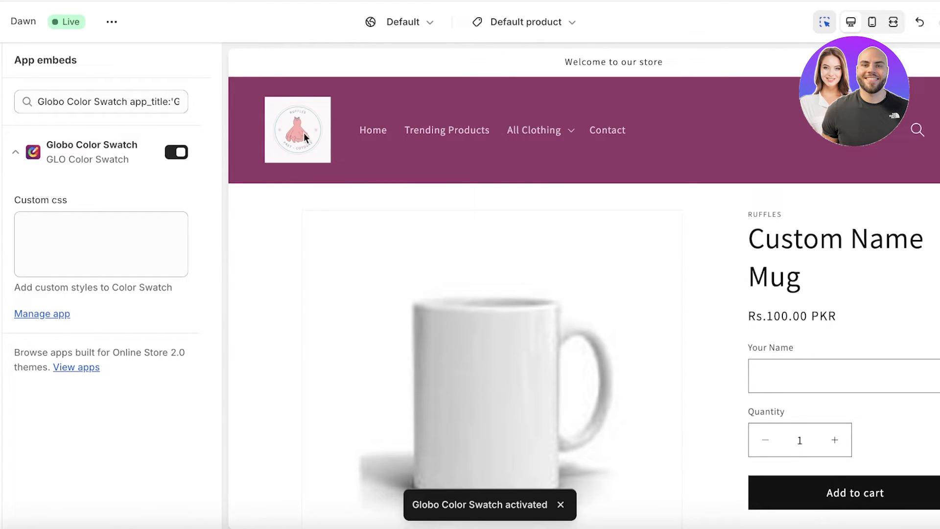
pyautogui.press('super+s')
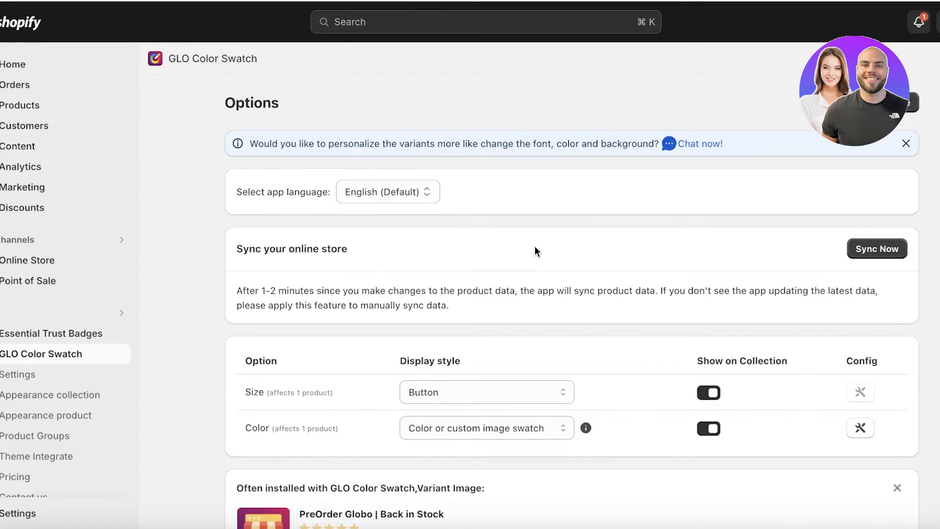
pyautogui.scroll(-1, 535, 248)
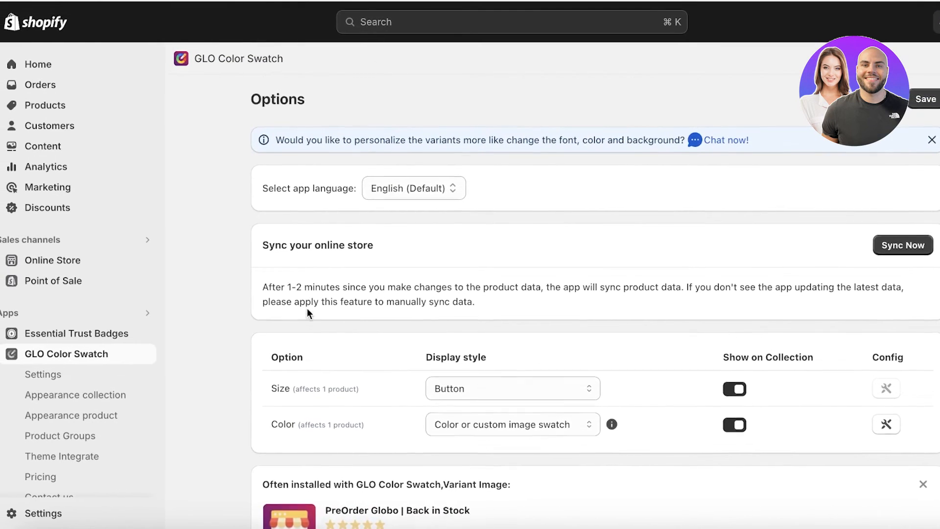
pyautogui.scroll(-1, 280, 307)
pyautogui.scroll(-3, 303, 312)
pyautogui.scroll(-1, 133, 360)
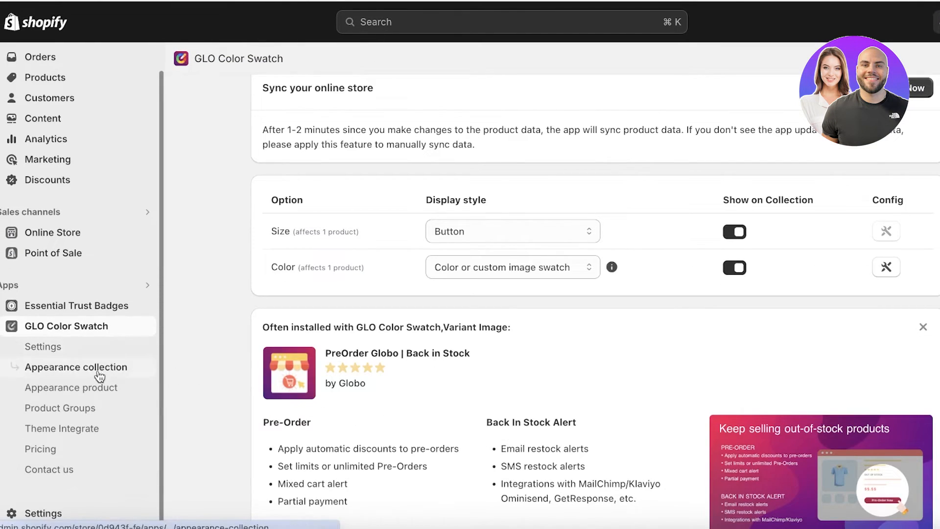
pyautogui.scroll(3, 407, 270)
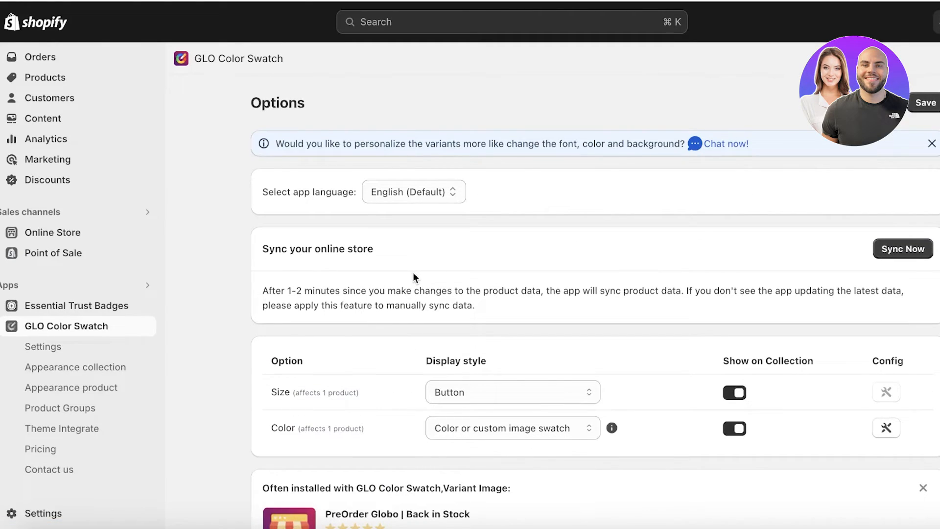
# - Keep the Color option's display style as Color or custom image swatch and open its swatch configuration
pyautogui.scroll(-3, 411, 275)
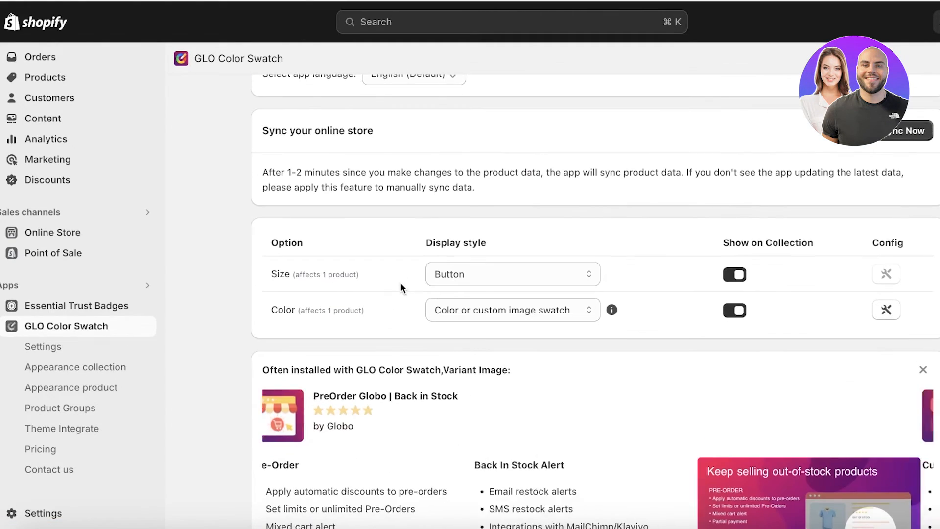
pyautogui.click(496, 314)
pyautogui.click(345, 315)
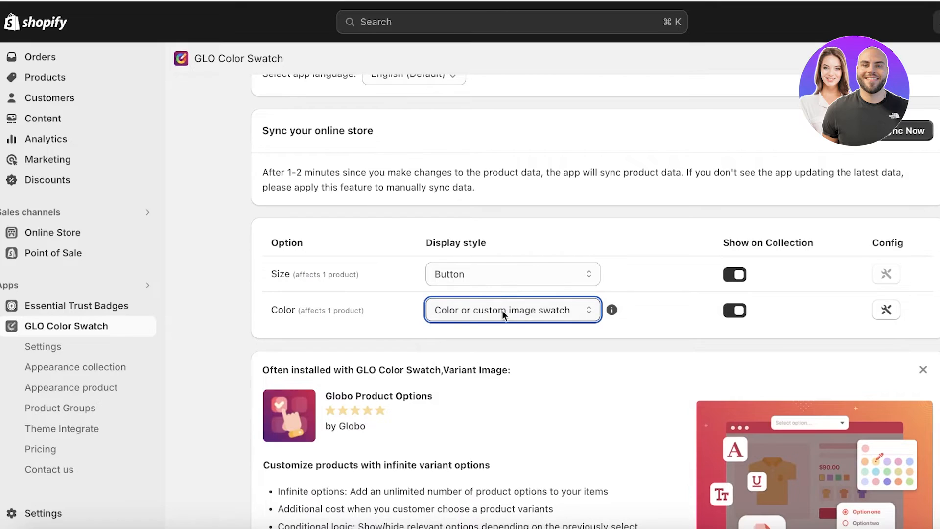
pyautogui.click(885, 311)
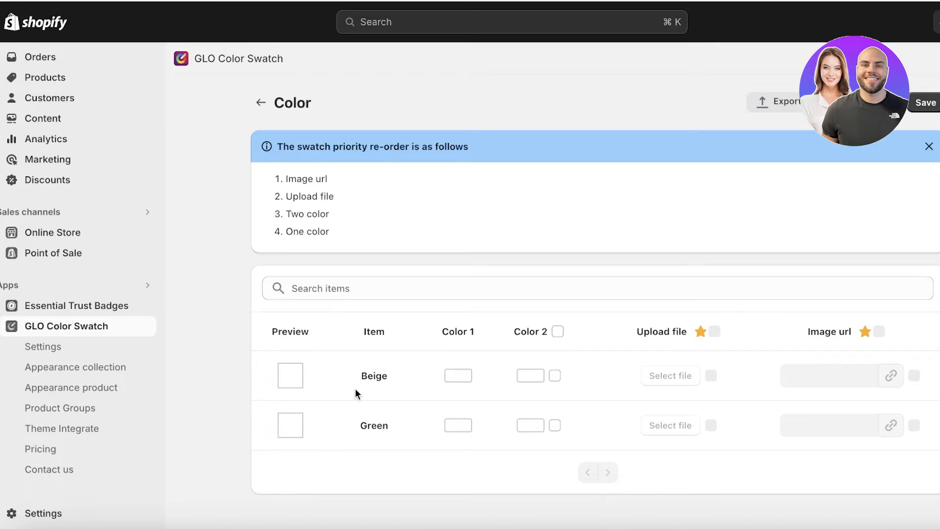
# - Set the first swatch color of the Beige item to B49999
pyautogui.click(455, 378)
pyautogui.click(530, 376)
pyautogui.click(458, 375)
pyautogui.click(542, 458)
pyautogui.click(464, 377)
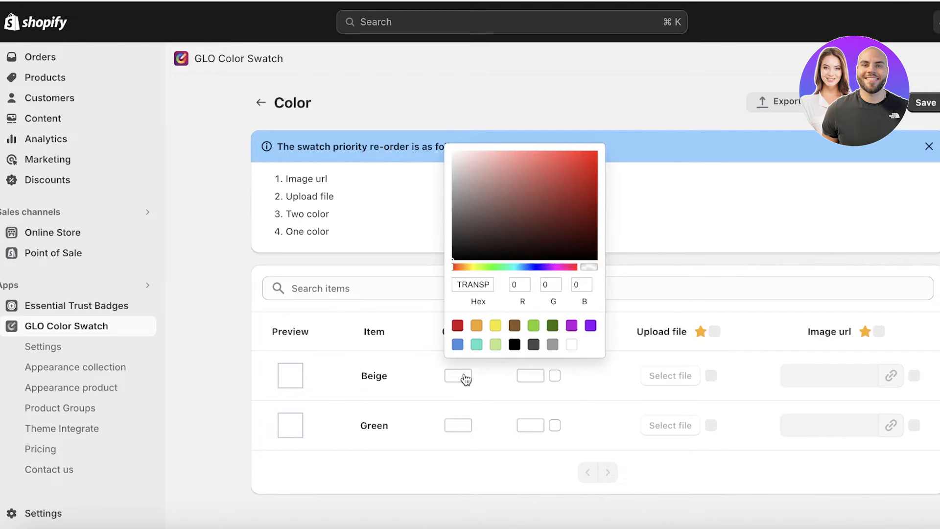
pyautogui.click(473, 183)
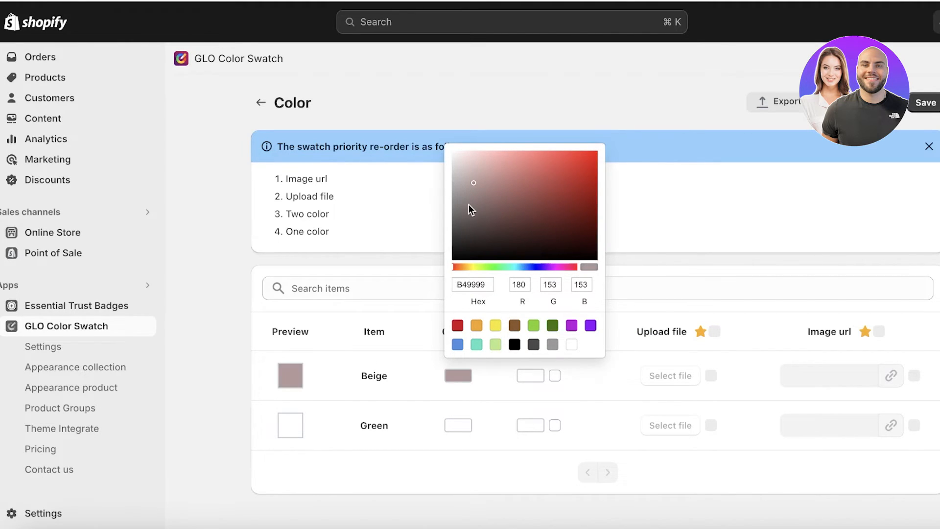
pyautogui.click(447, 463)
# - Set the first swatch color of the Green item to 7ED321 and save the color configuration
pyautogui.click(451, 426)
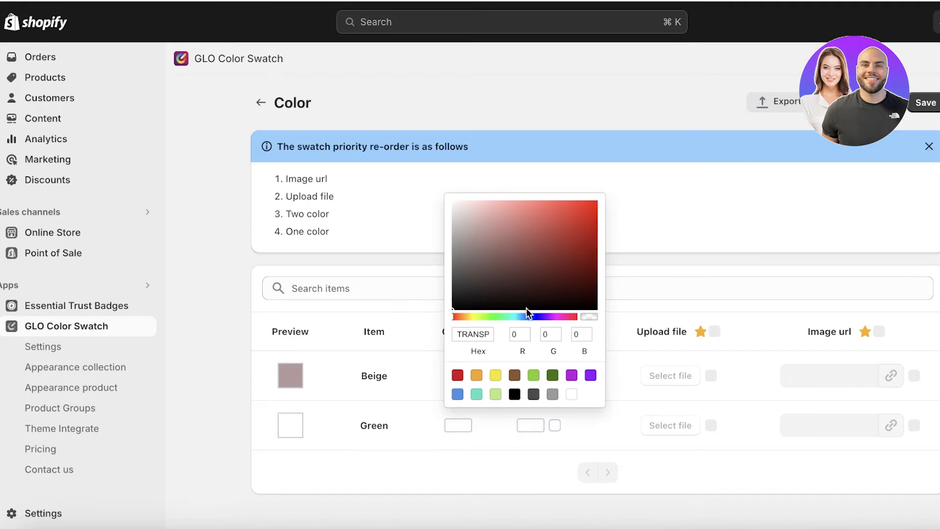
pyautogui.click(533, 376)
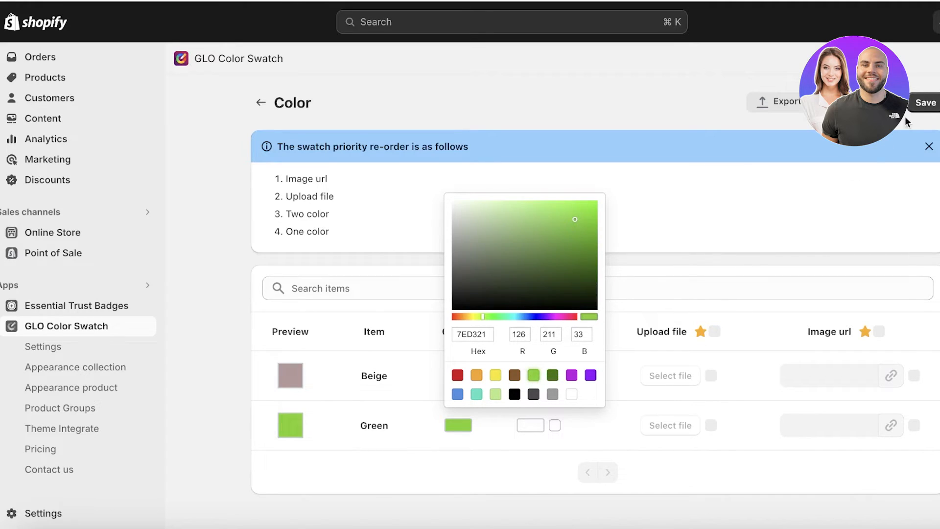
pyautogui.click(918, 108)
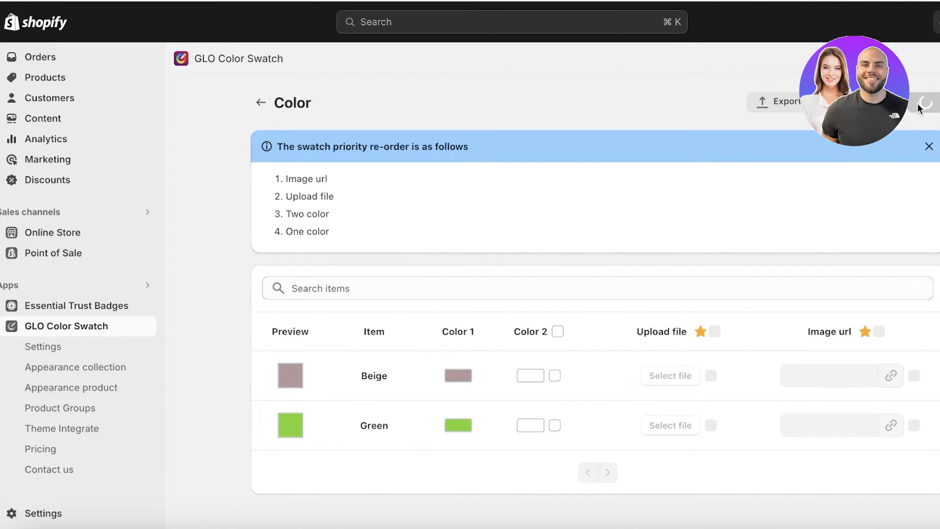
# - Return to the option list, then open the swatch app's settings and review its product page and collection page options
pyautogui.click(261, 103)
pyautogui.scroll(-3, 424, 315)
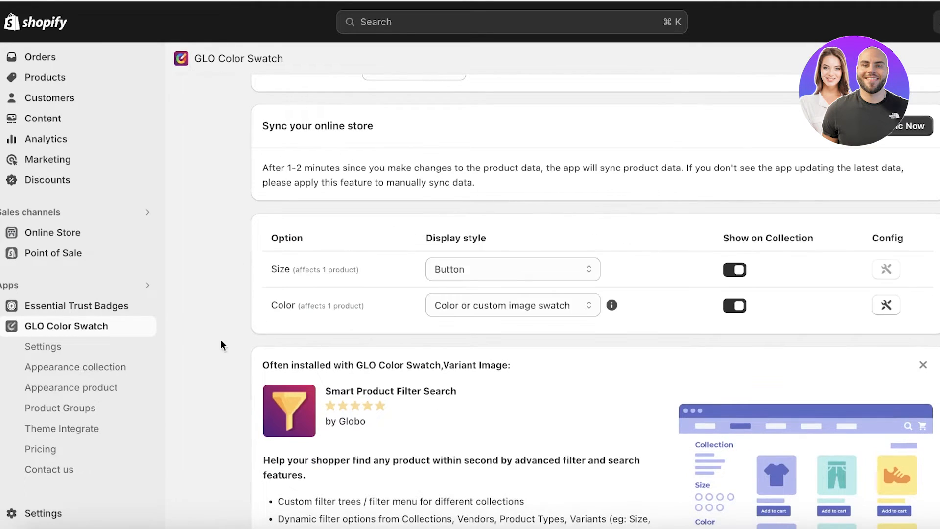
pyautogui.click(45, 349)
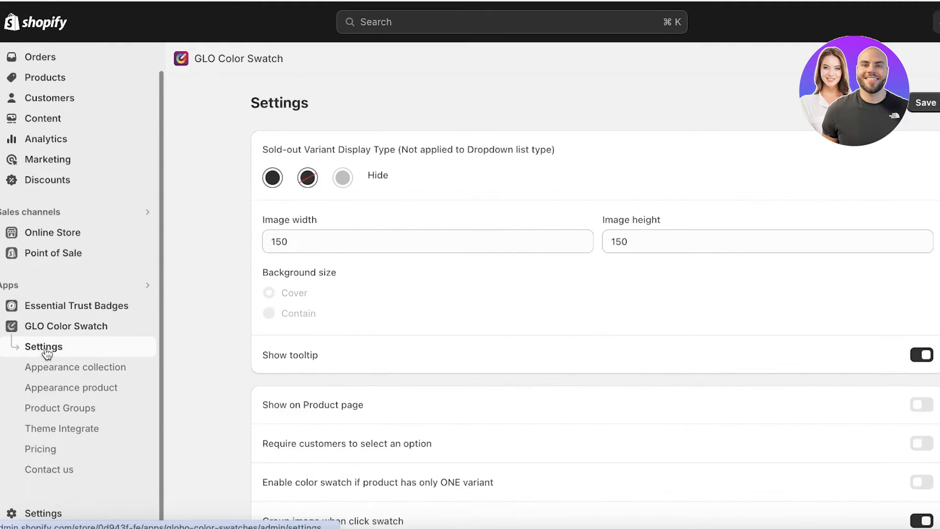
pyautogui.scroll(-5, 358, 206)
pyautogui.scroll(5, 348, 222)
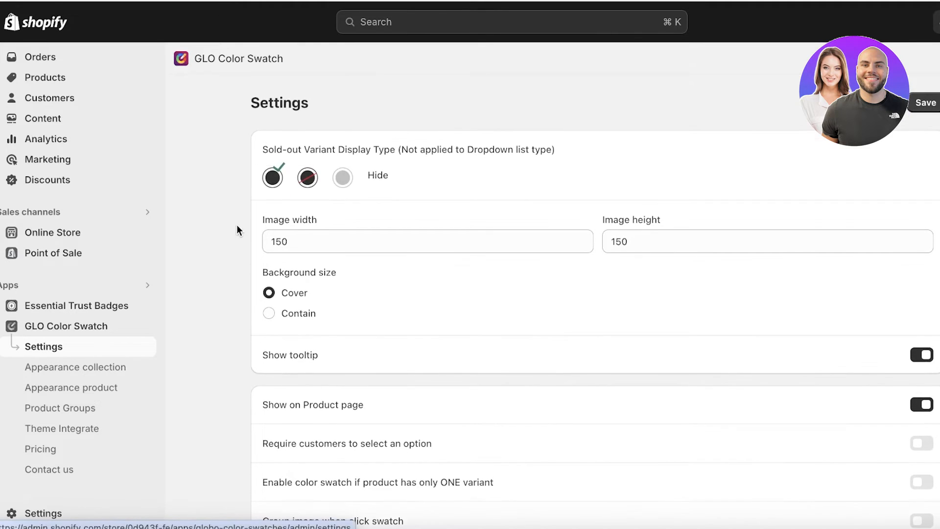
pyautogui.scroll(-10, 323, 205)
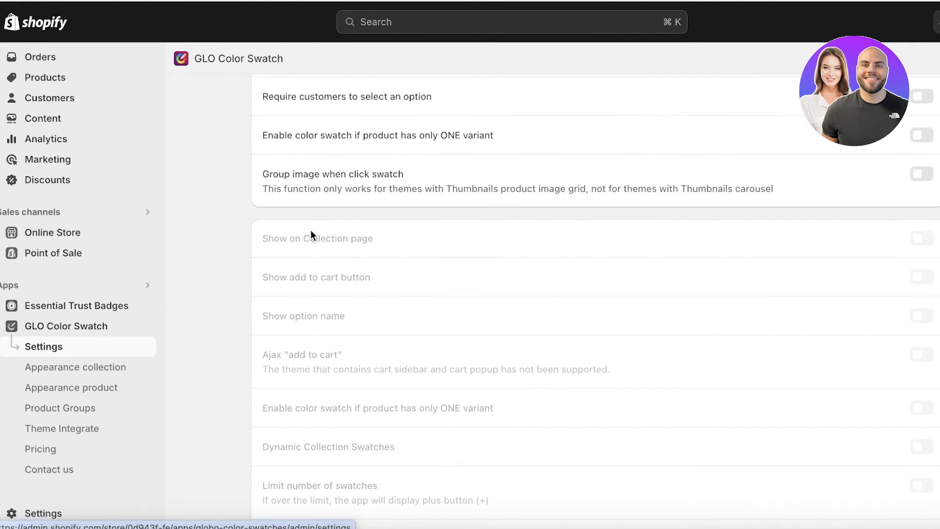
# - Open the product appearance settings, choose the Circle swatch type, and set the swatch size to 41px
pyautogui.click(47, 374)
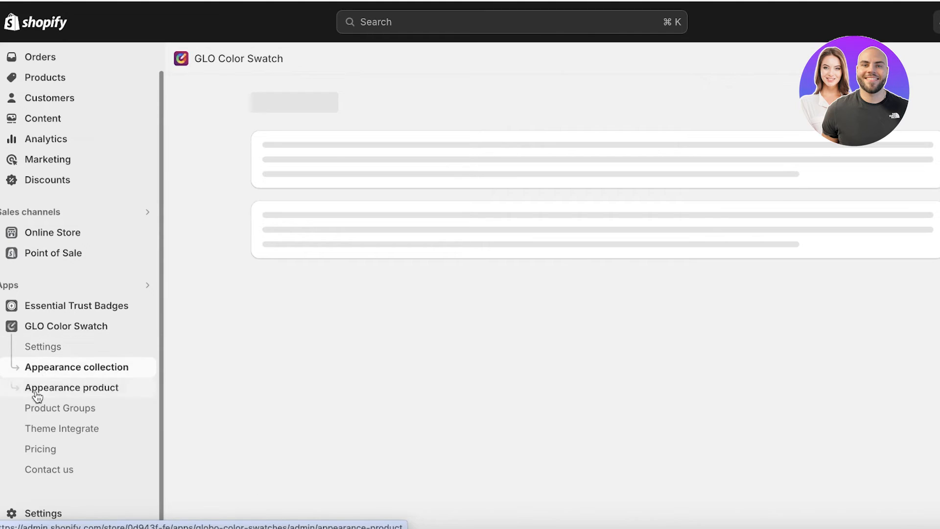
pyautogui.click(33, 393)
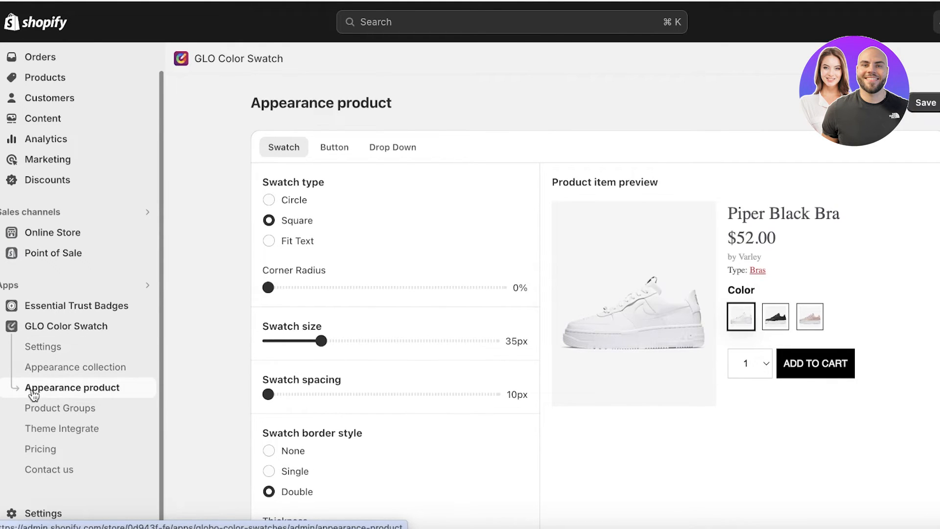
pyautogui.click(289, 200)
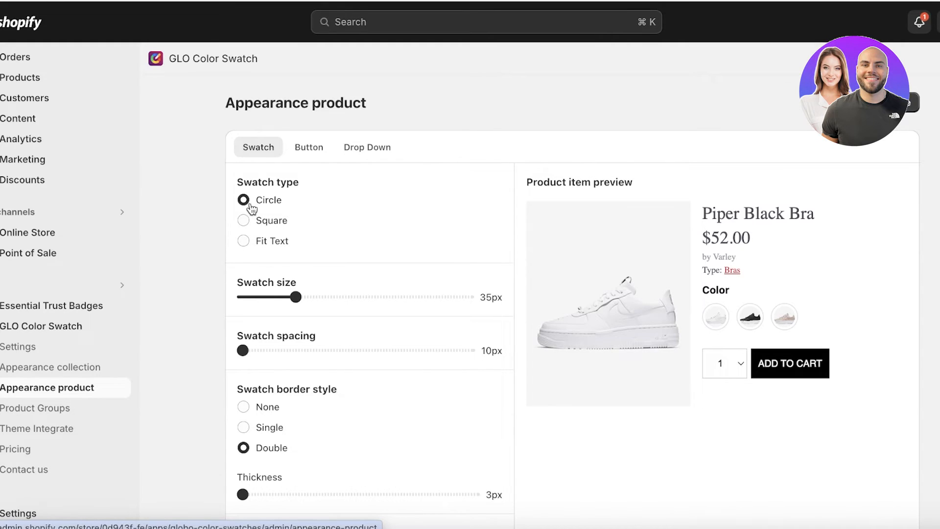
pyautogui.moveTo(295, 298); pyautogui.dragTo(312, 297)
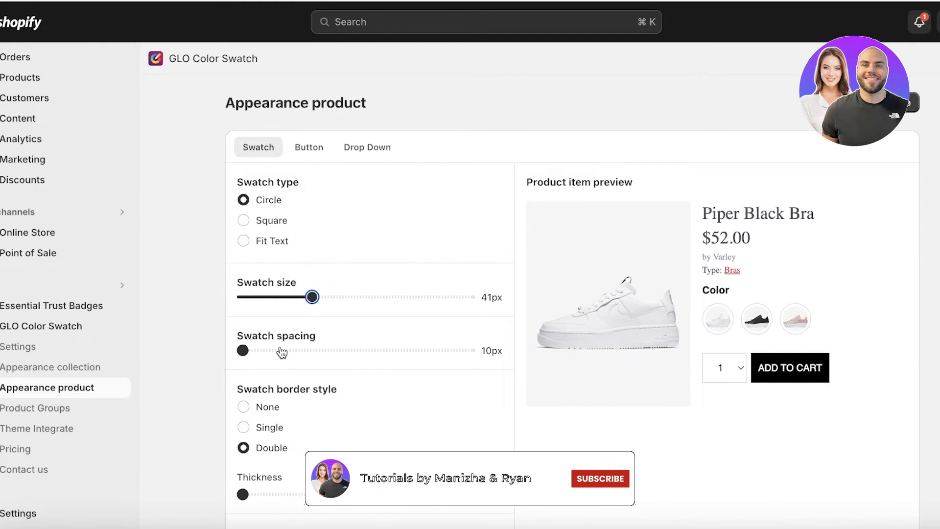
# - Set the swatch border style to Single, review the hover and stock display options, and save the product appearance
pyautogui.scroll(-2, 281, 351)
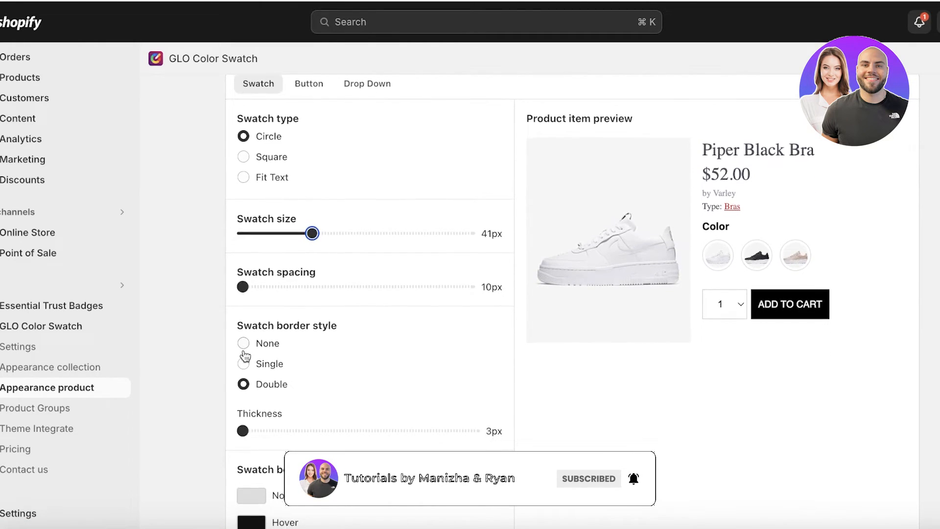
pyautogui.scroll(-1, 243, 345)
pyautogui.click(243, 398)
pyautogui.moveTo(243, 398); pyautogui.dragTo(146, 393)
pyautogui.click(245, 331)
pyautogui.scroll(-6, 418, 293)
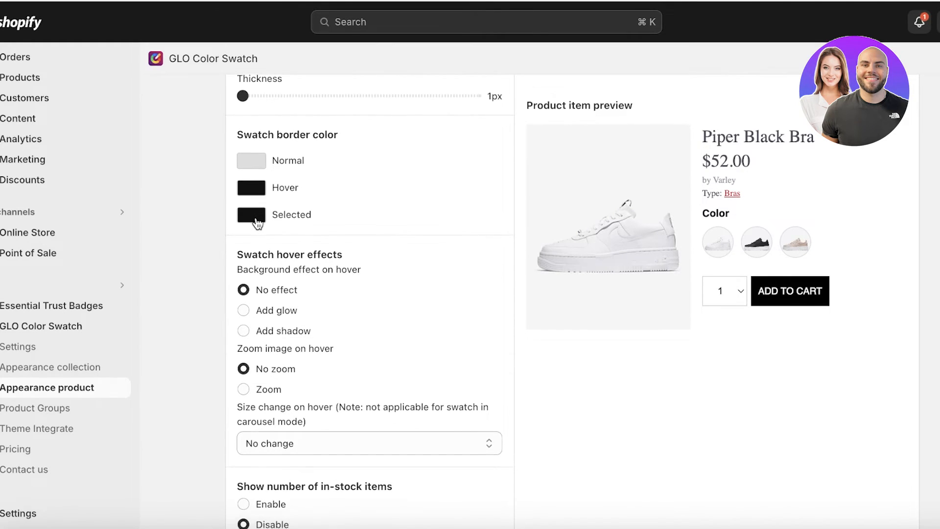
pyautogui.scroll(-1, 255, 223)
pyautogui.scroll(-4, 264, 264)
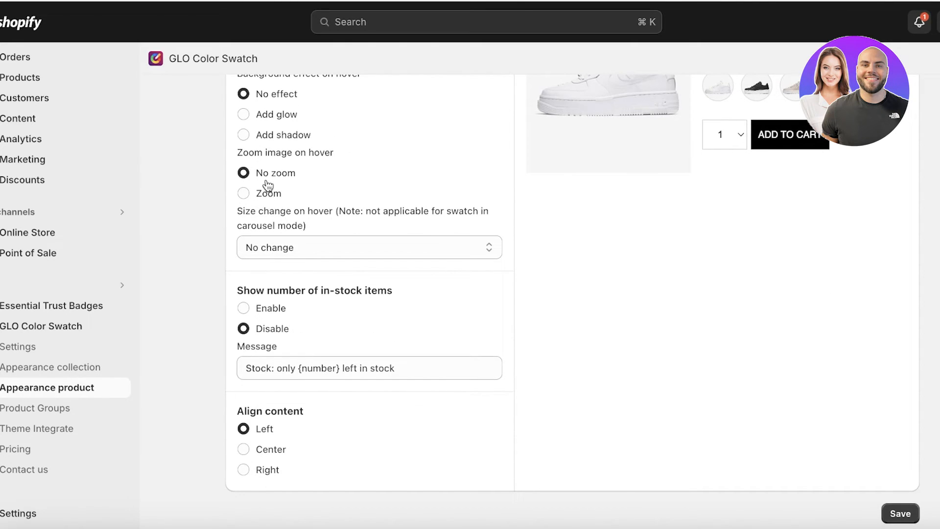
pyautogui.click(246, 251)
pyautogui.click(224, 341)
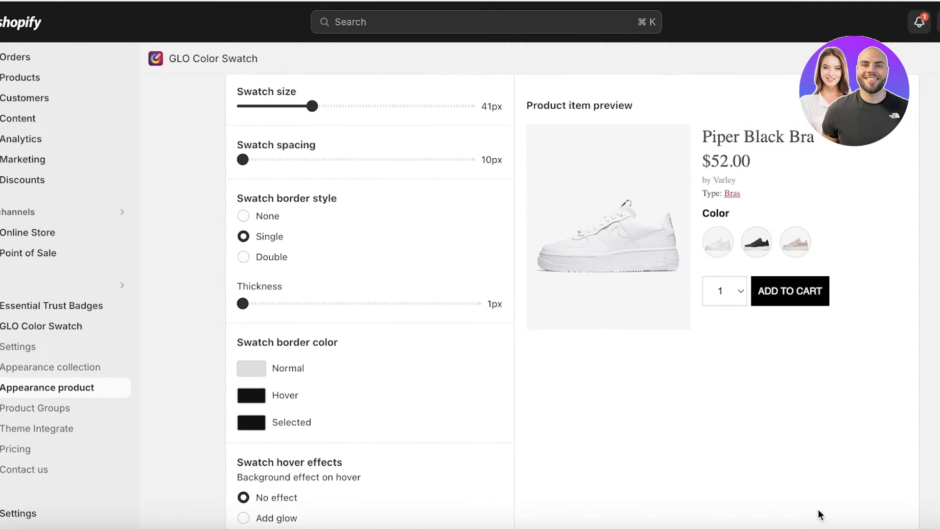
pyautogui.click(900, 513)
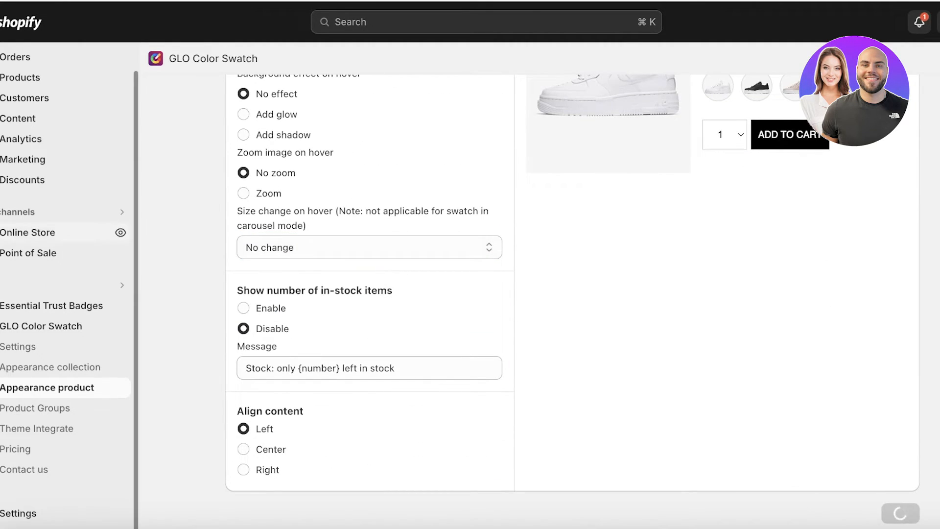
# - View the online store and open the Tote Bag product page from the featured products
pyautogui.click(122, 233)
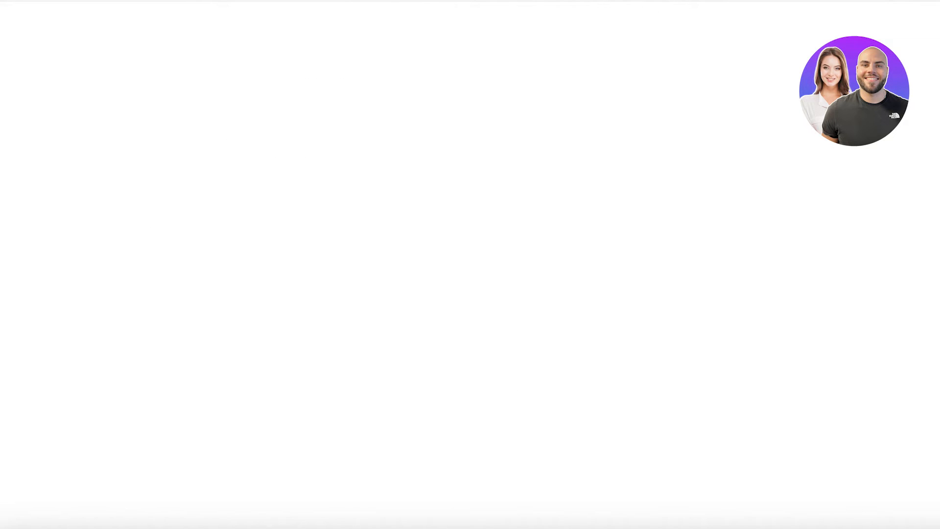
pyautogui.scroll(-8, 254, 311)
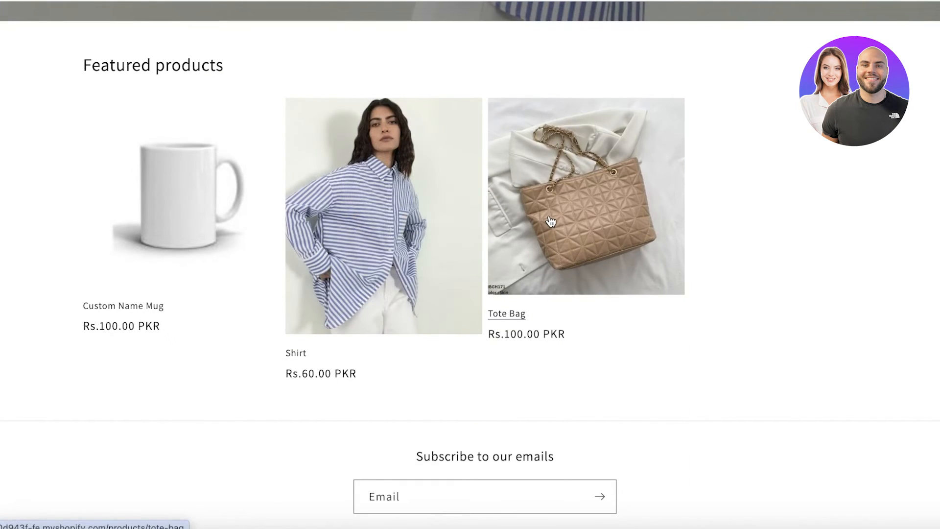
pyautogui.click(551, 221)
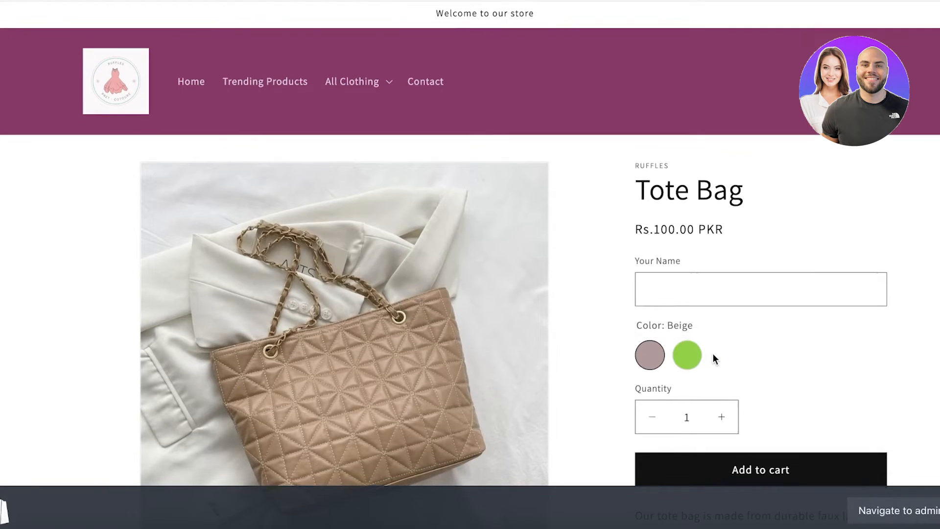
# - Test the Green and Beige color swatches on the Tote Bag page and check the matching product images
pyautogui.scroll(-1, 713, 357)
pyautogui.click(686, 324)
pyautogui.scroll(-3, 757, 284)
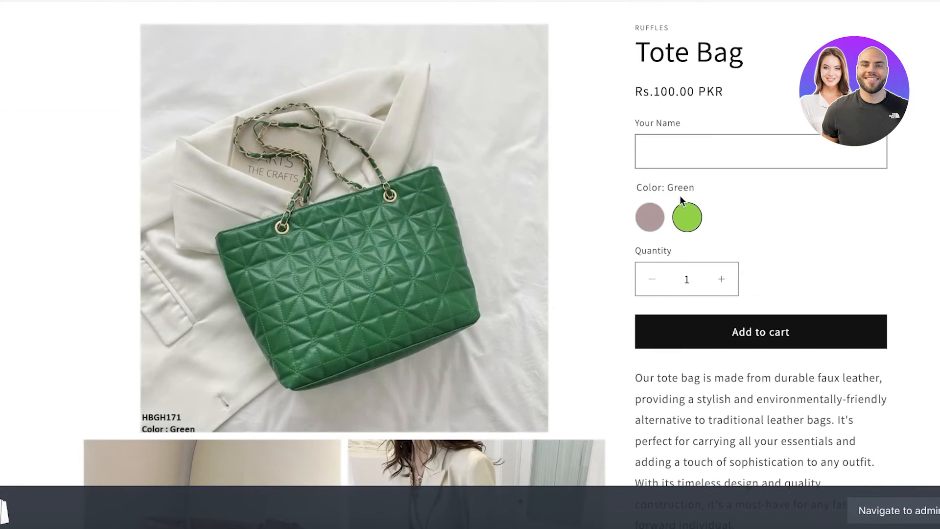
pyautogui.click(651, 225)
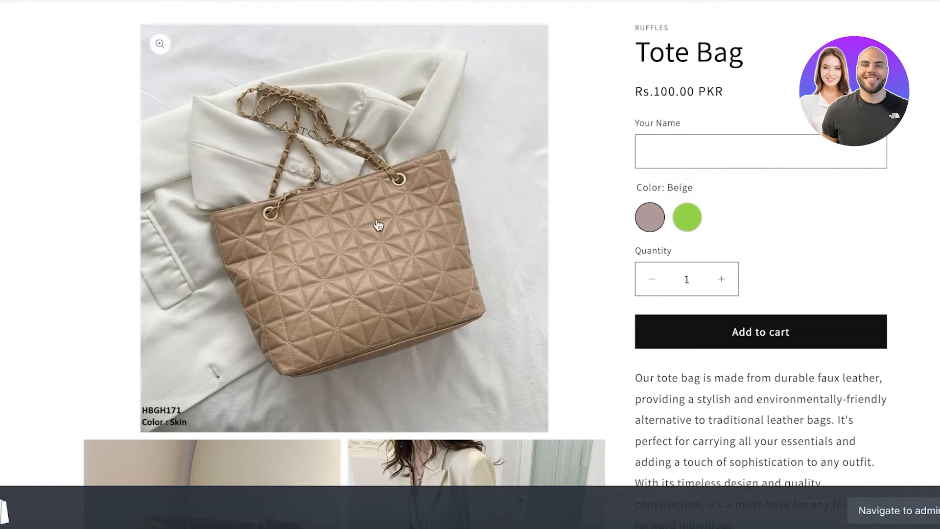
pyautogui.scroll(-3, 357, 210)
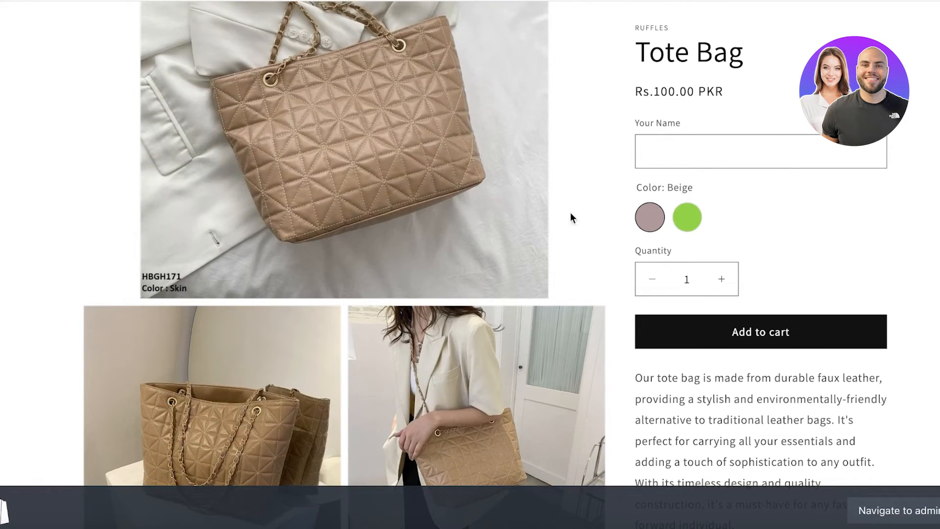
pyautogui.click(695, 222)
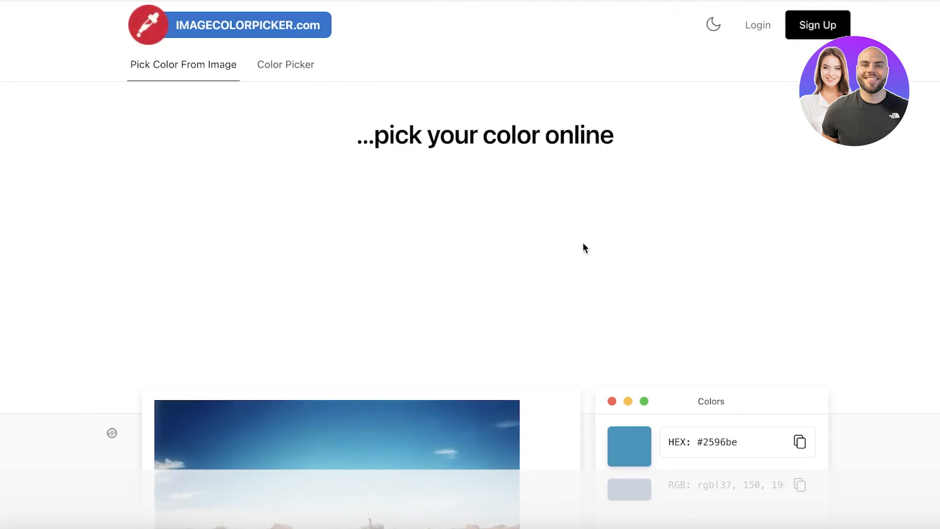
# - Switch to imagecolorpicker.com, open the Use Your Image dialog, and examine its options for supplying an image
pyautogui.scroll(-1, 460, 201)
pyautogui.scroll(-3, 458, 206)
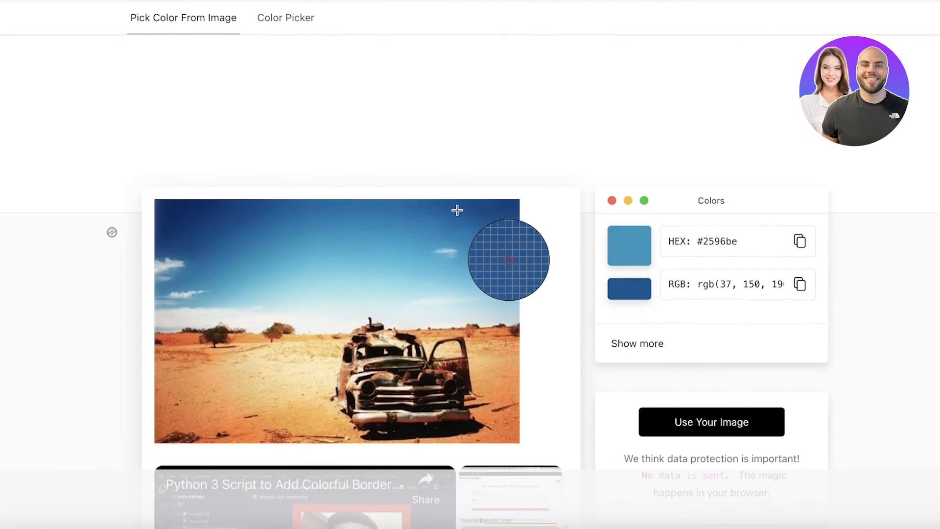
pyautogui.scroll(1, 458, 210)
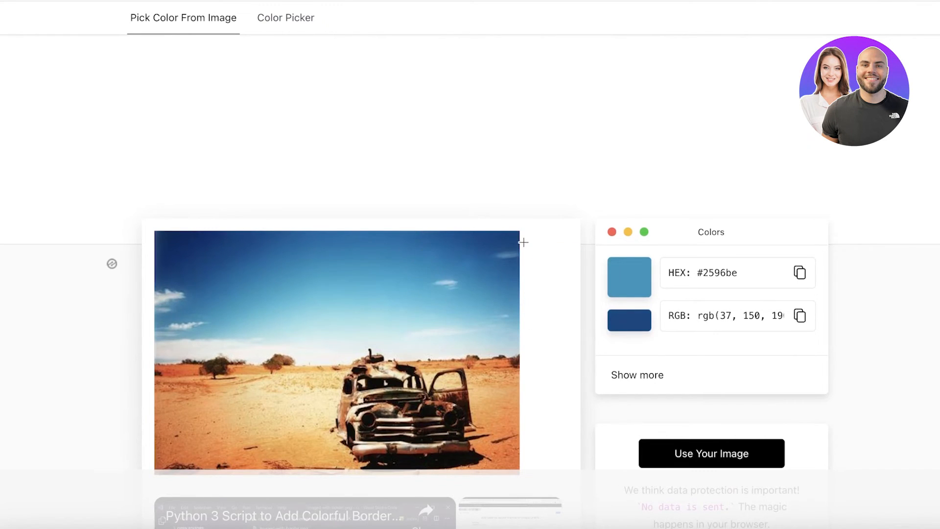
pyautogui.scroll(-6, 568, 284)
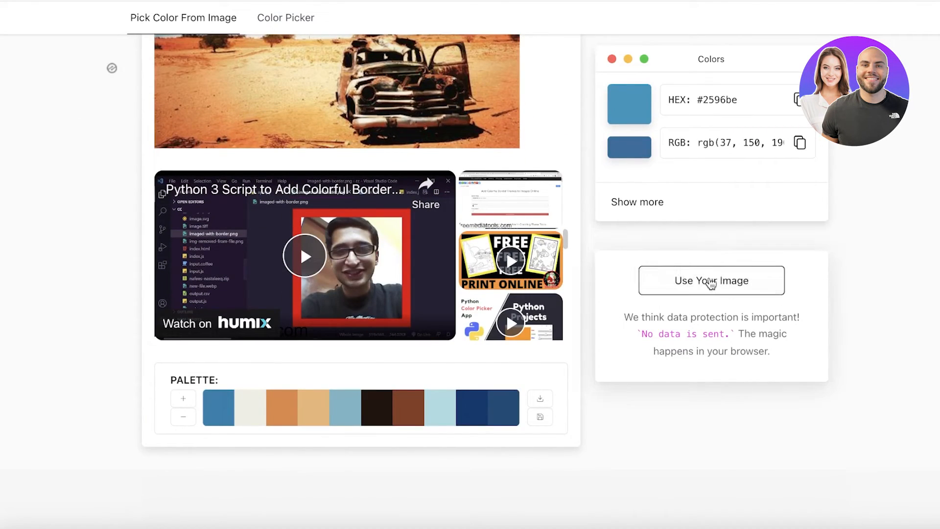
pyautogui.click(710, 283)
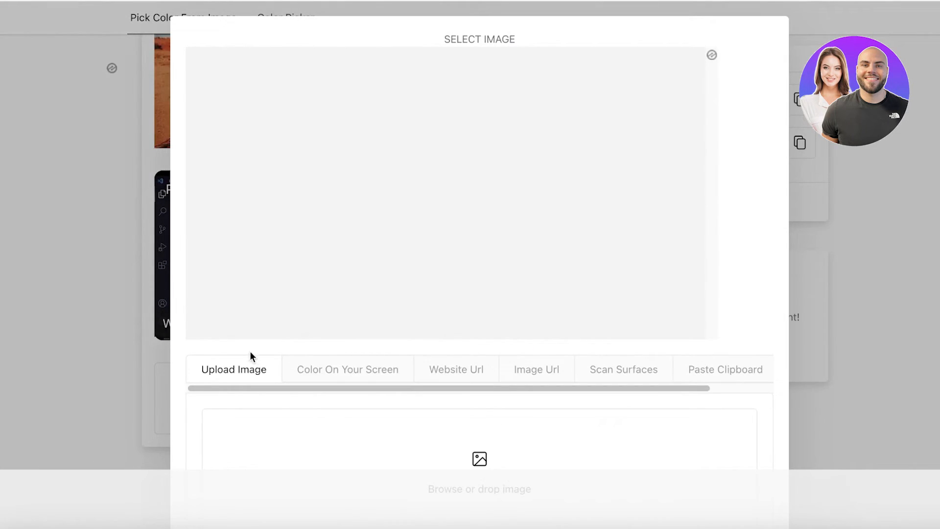
pyautogui.scroll(-5, 395, 294)
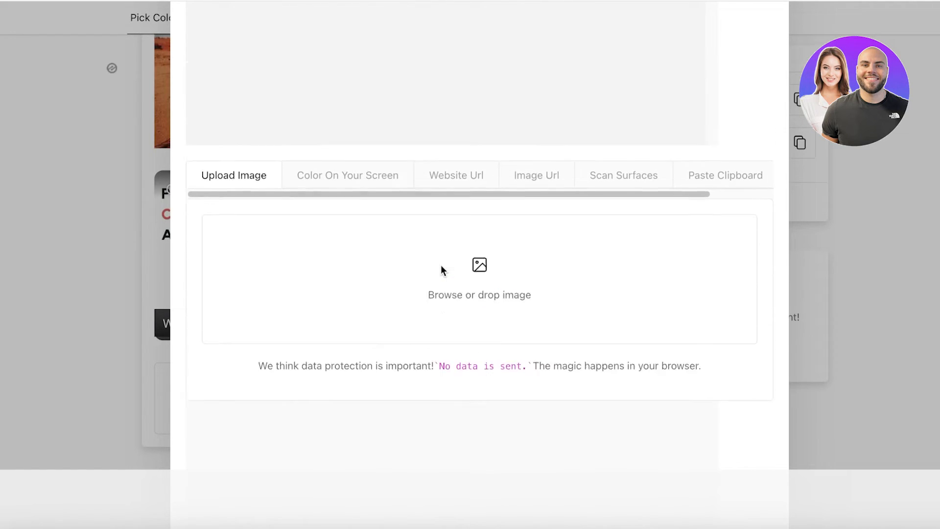
pyautogui.scroll(5, 440, 267)
pyautogui.scroll(-8, 723, 88)
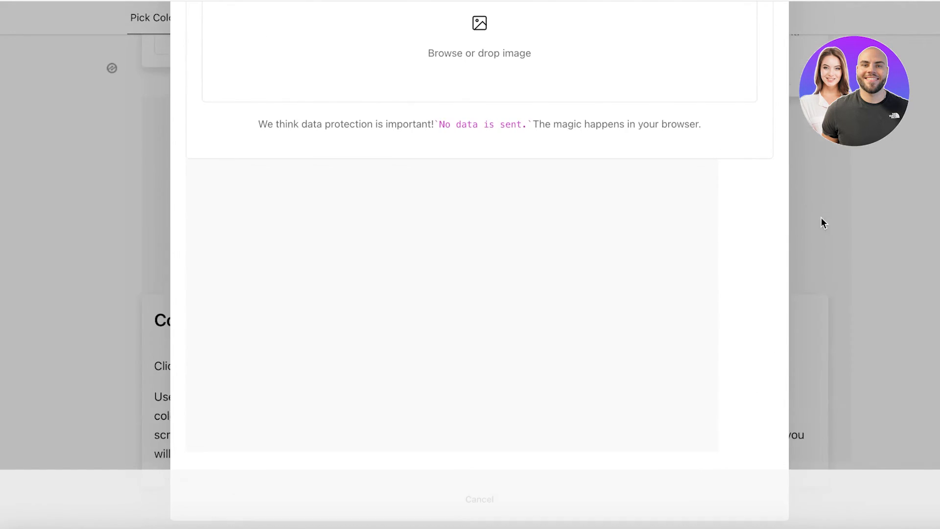
pyautogui.click(822, 220)
pyautogui.scroll(10, 853, 225)
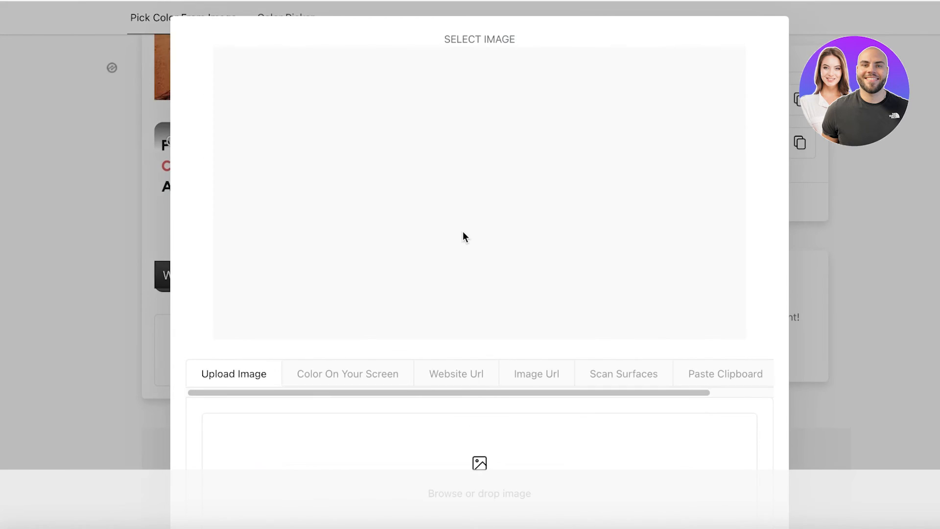
# - Upload the beige bag image HBGH171_3_..._1000x.webp from the Bag Folder to the color picker
pyautogui.scroll(-9, 466, 250)
pyautogui.click(438, 91)
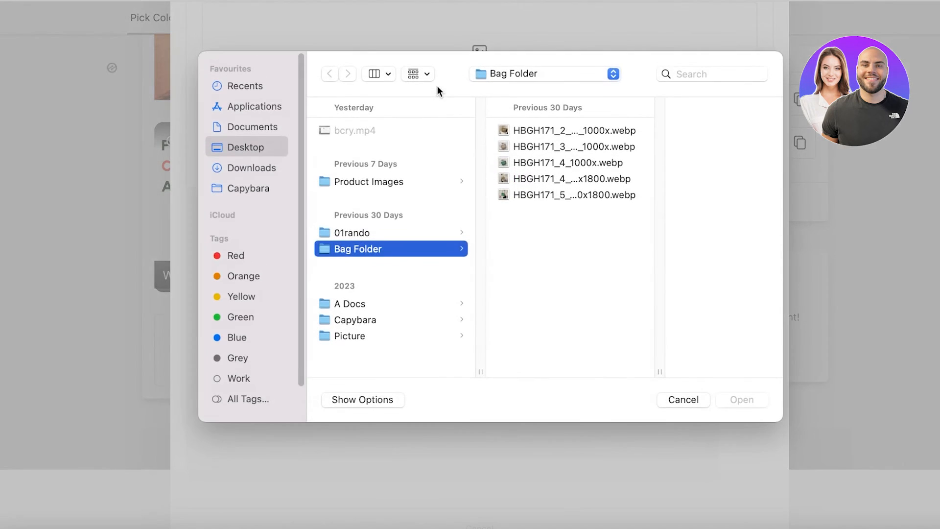
pyautogui.click(493, 146)
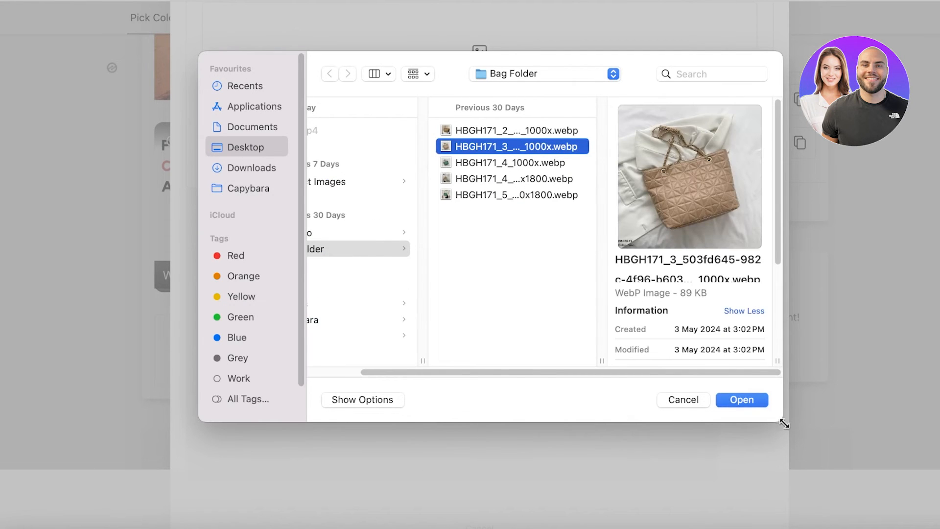
pyautogui.click(741, 400)
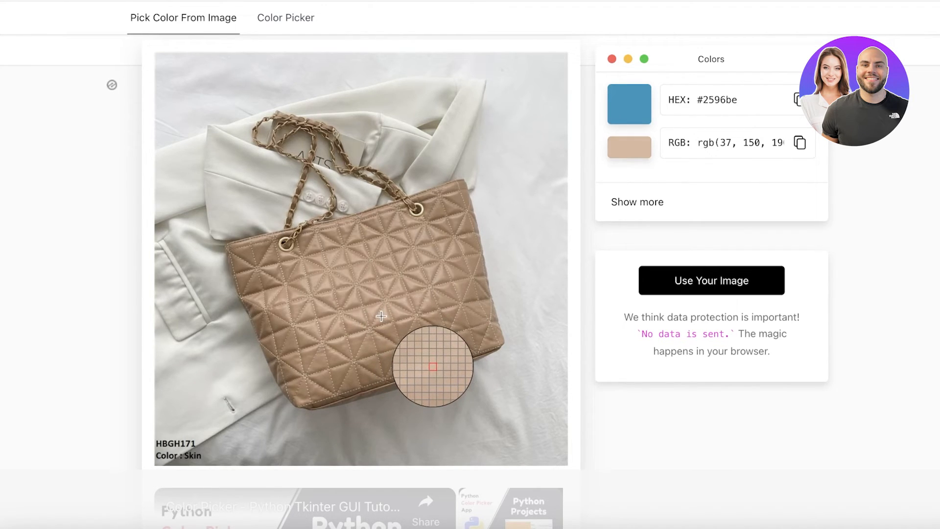
# - Sample the beige color from the bag's quilted front and copy its hex code #cdaf97
pyautogui.click(305, 286)
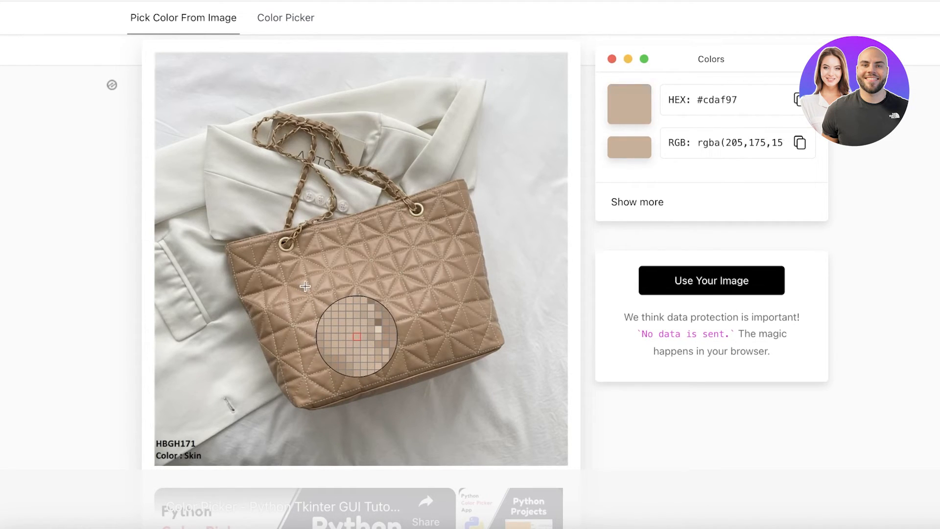
pyautogui.doubleClick(703, 100)
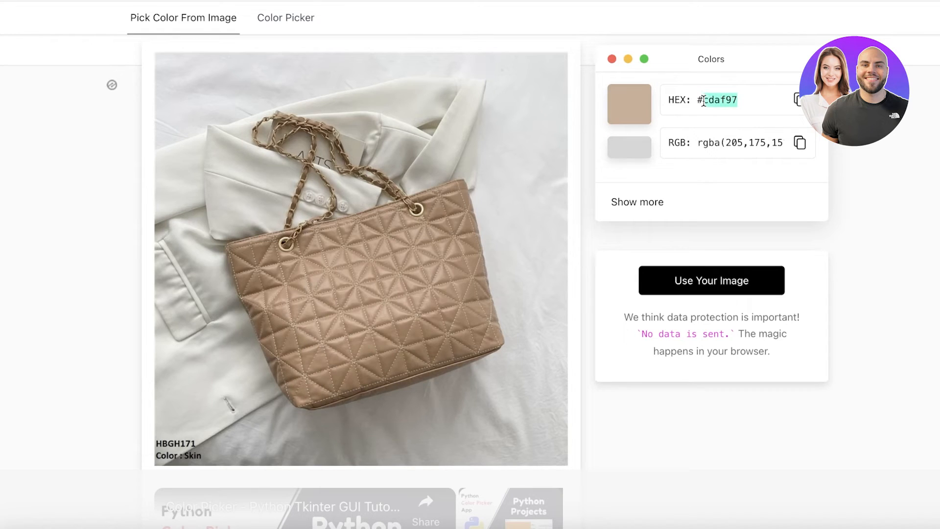
pyautogui.click(798, 102)
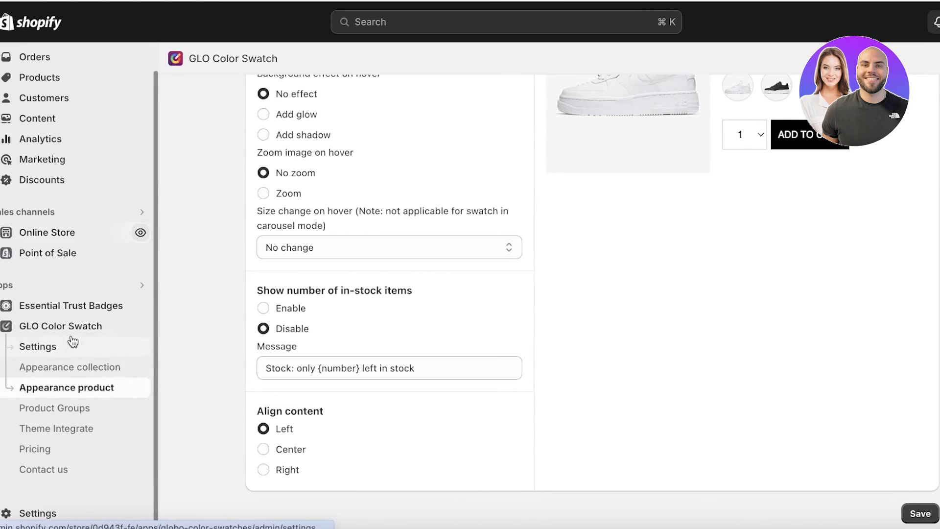
# - Switch to GLO Color Swatch in the Shopify admin, open its general settings page and save it
pyautogui.click(80, 345)
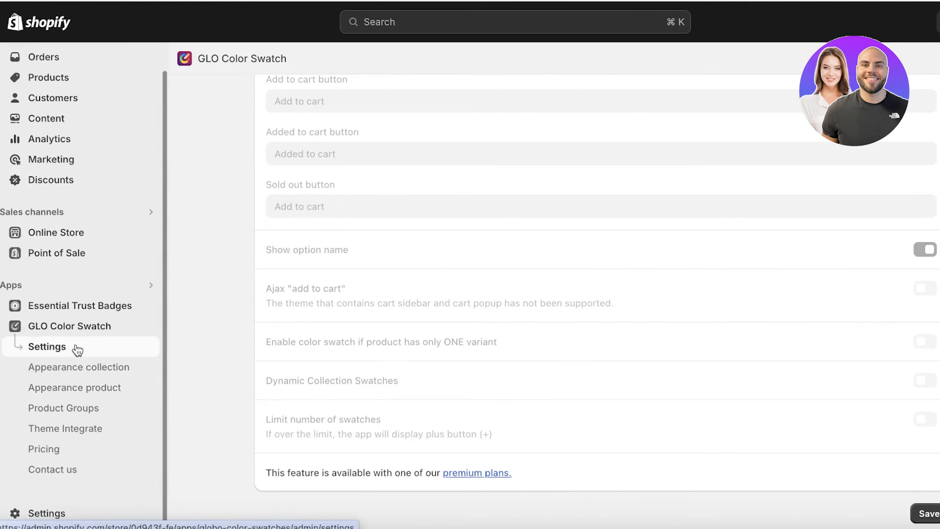
pyautogui.scroll(8, 348, 202)
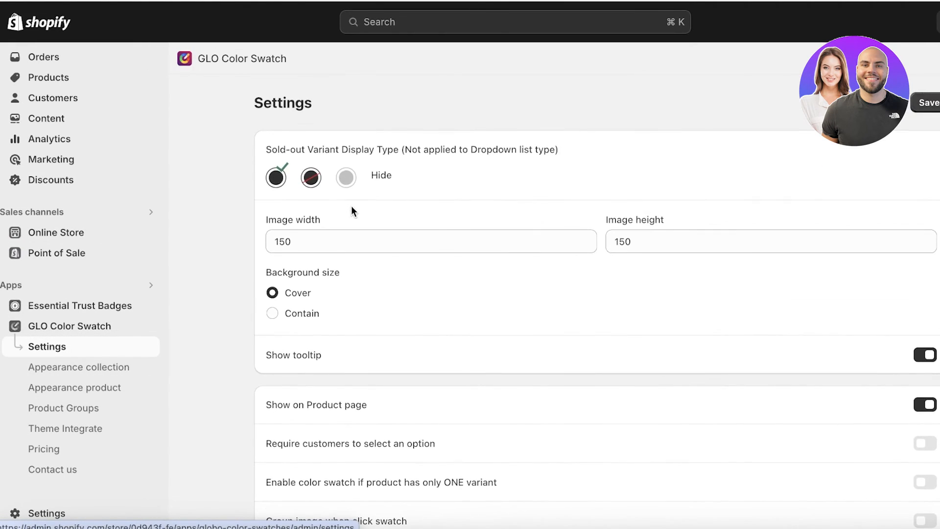
pyautogui.click(928, 106)
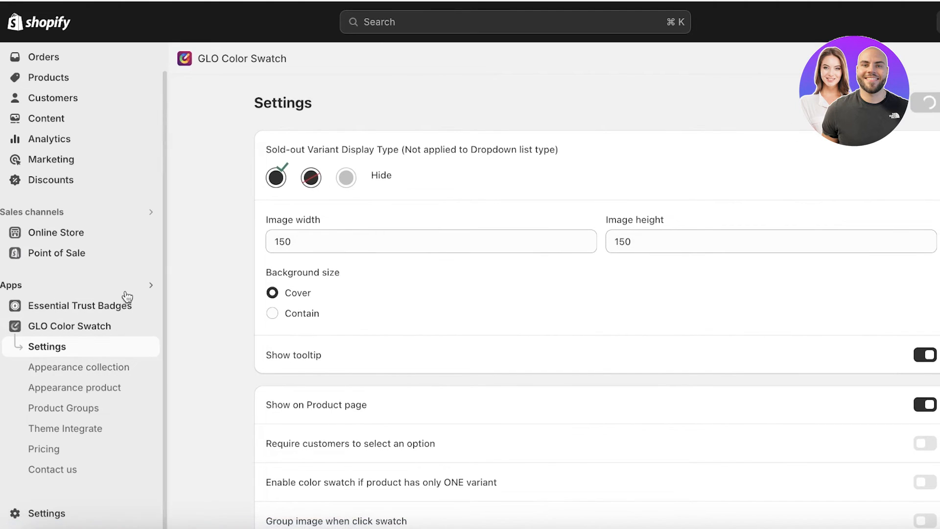
# - Open the configuration of the Color option from the GLO Color Swatch options list
pyautogui.click(33, 330)
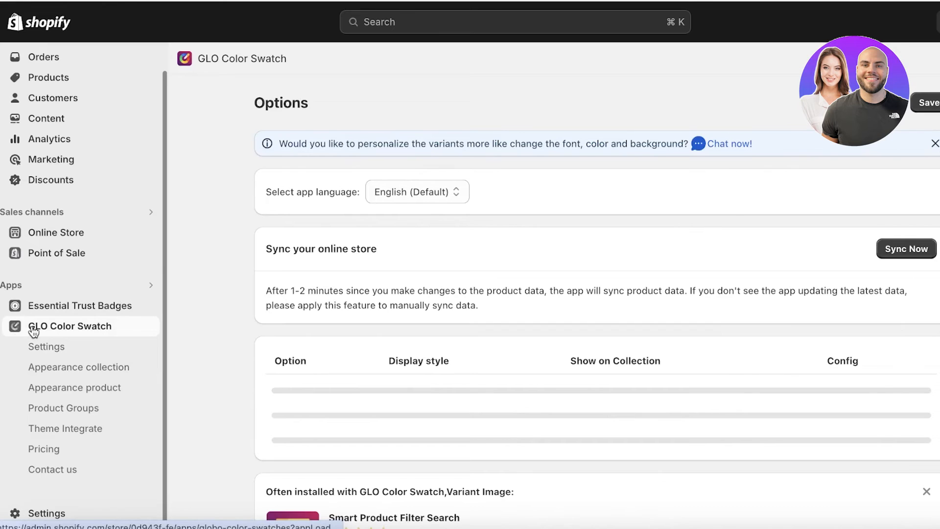
pyautogui.scroll(-1, 832, 385)
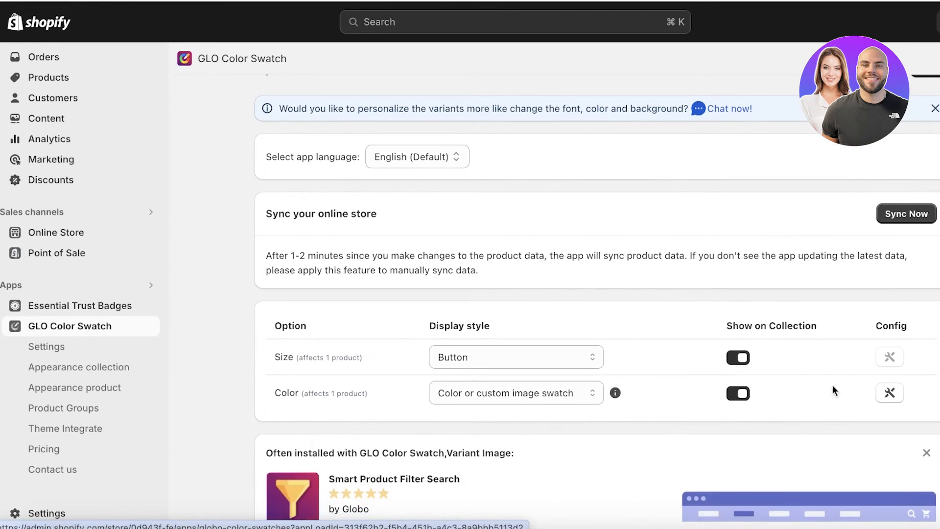
pyautogui.click(894, 393)
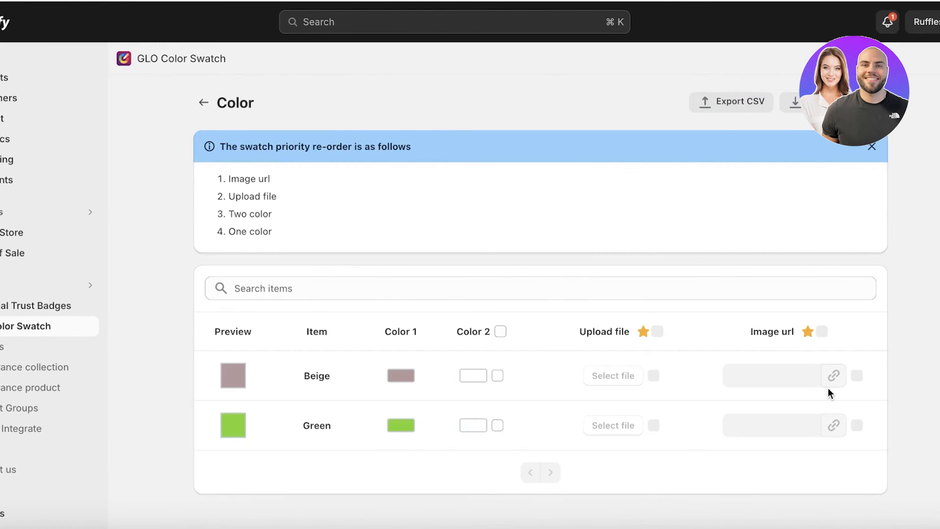
# - Set Color 1 of the Beige item to the copied hex code #cdaf97
pyautogui.click(400, 379)
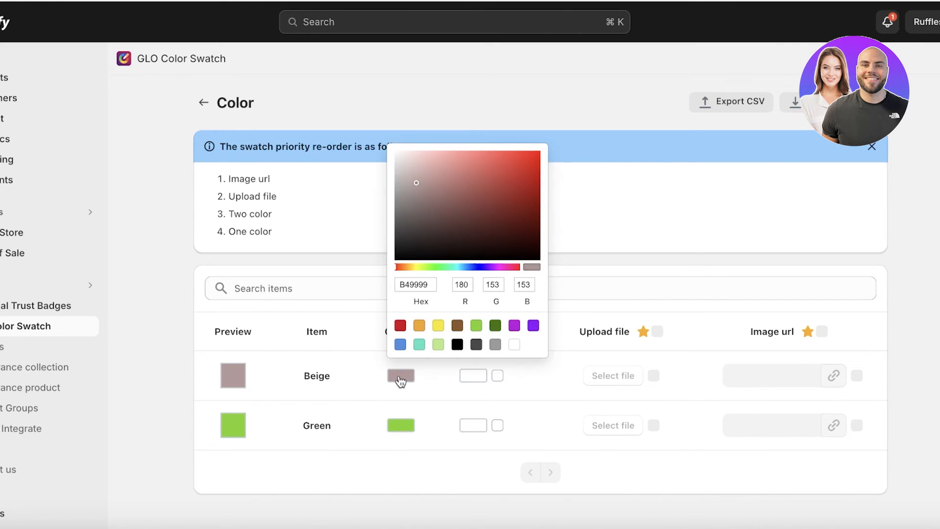
pyautogui.doubleClick(423, 284)
pyautogui.rightClick(422, 284)
pyautogui.click(446, 261)
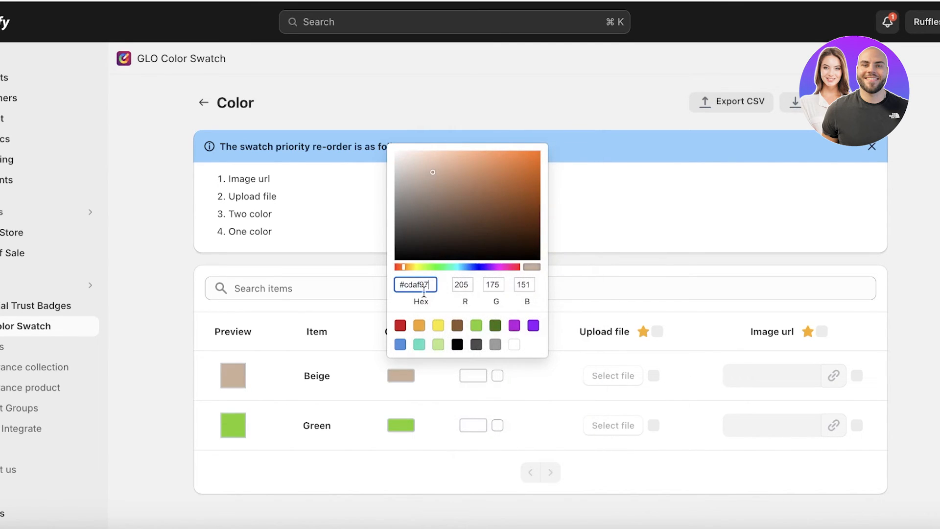
pyautogui.click(348, 372)
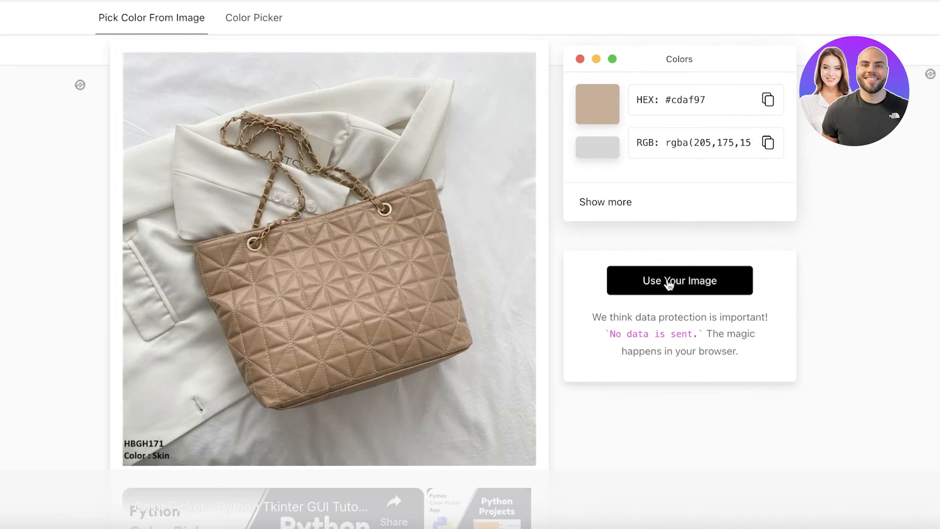
# - Switch to imagecolorpicker.com, upload the green bag image HBGH171_4_1000x.webp, and copy the hex code of a green sampled from the bag
pyautogui.click(662, 271)
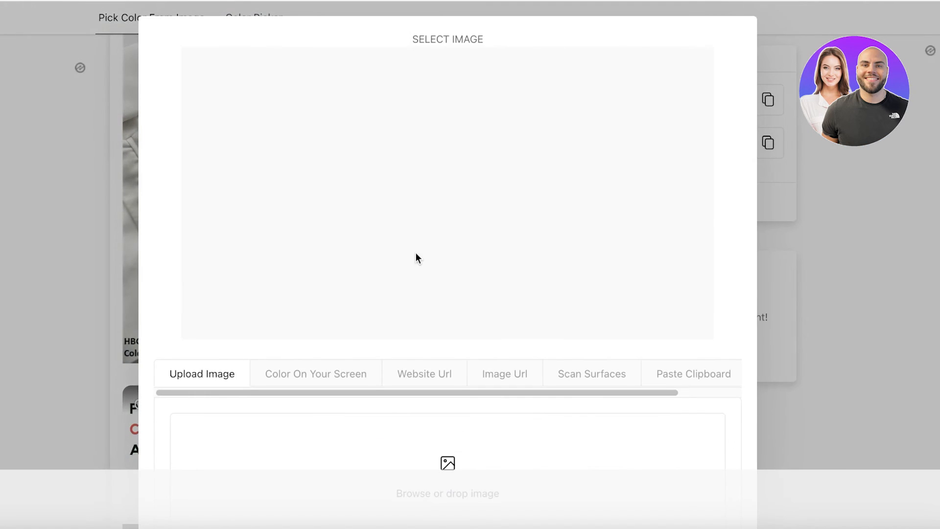
pyautogui.scroll(-3, 421, 294)
pyautogui.click(426, 332)
pyautogui.click(483, 162)
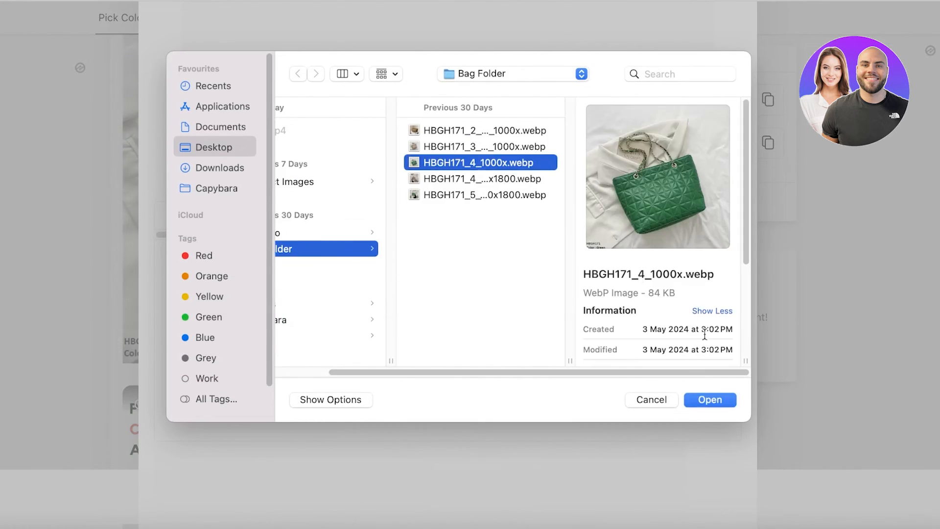
pyautogui.click(713, 400)
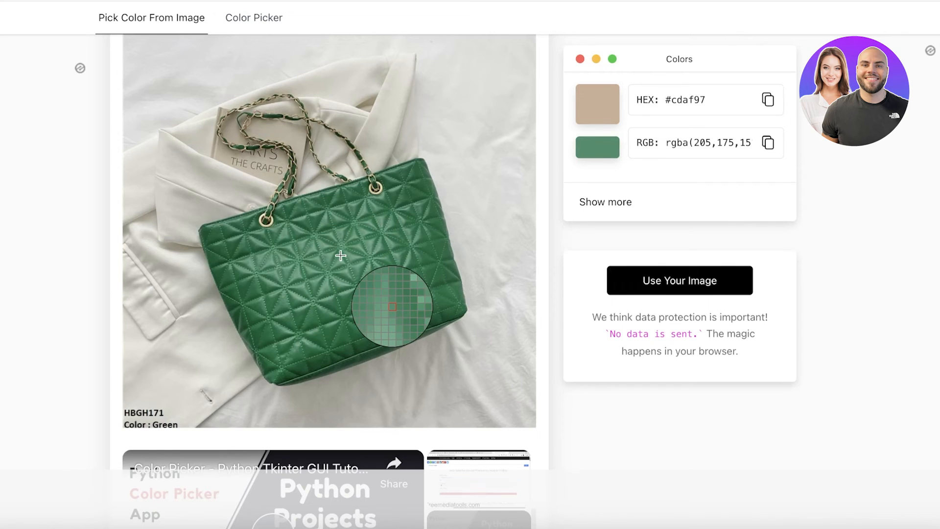
pyautogui.click(340, 255)
pyautogui.click(767, 99)
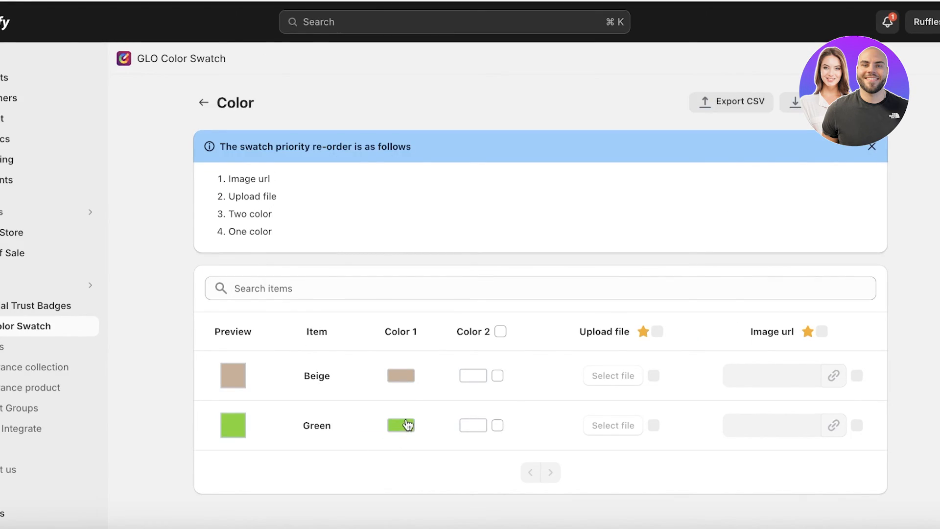
# - Back in GLO Color Swatch, set the Green item's Color 1 to the copied hex code, dismiss the priority notice and save
pyautogui.click(402, 425)
pyautogui.doubleClick(421, 335)
pyautogui.rightClick(421, 335)
pyautogui.click(416, 334)
pyautogui.rightClick(417, 333)
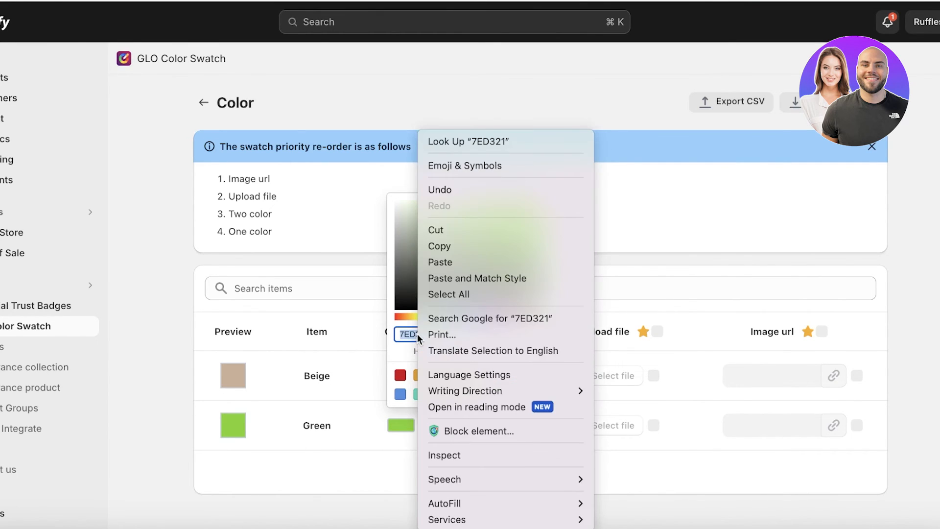
pyautogui.click(451, 260)
pyautogui.click(700, 253)
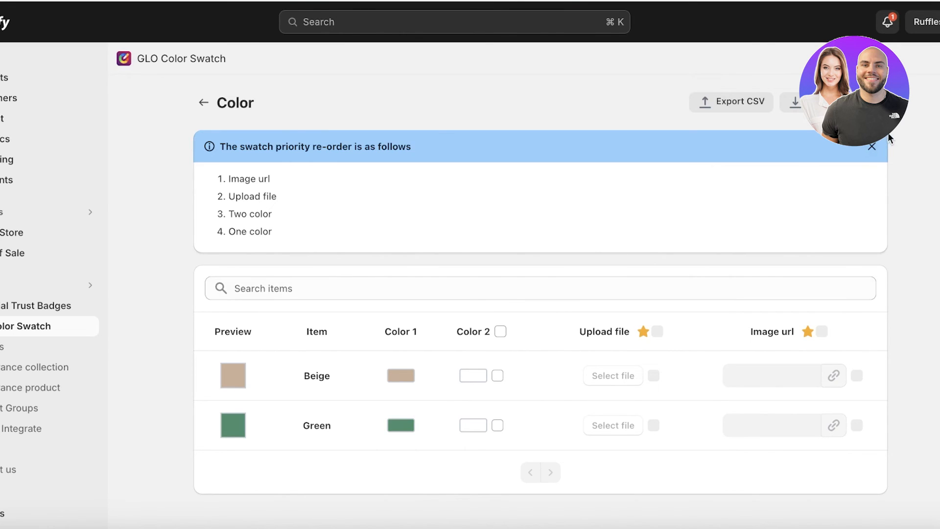
pyautogui.click(872, 147)
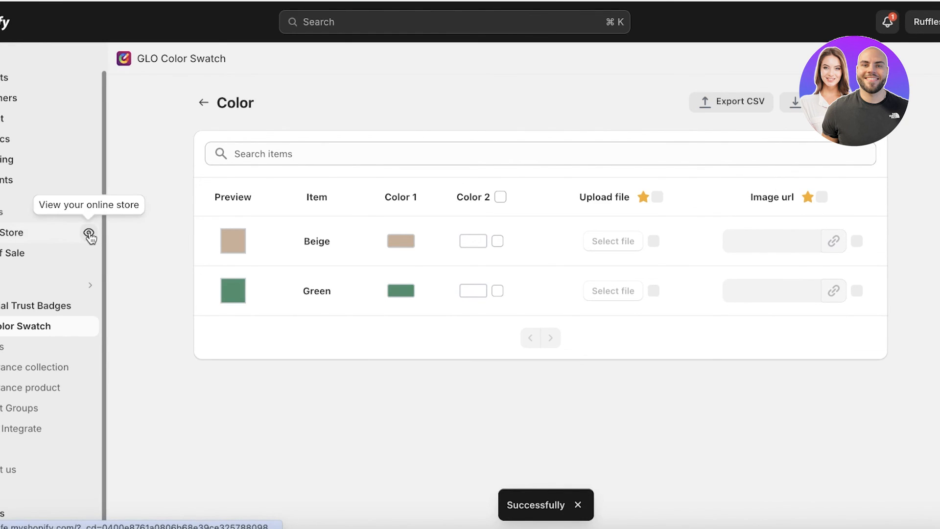
# - View the Tote Bag page in the online store and test the updated Green and Beige swatches
pyautogui.click(90, 236)
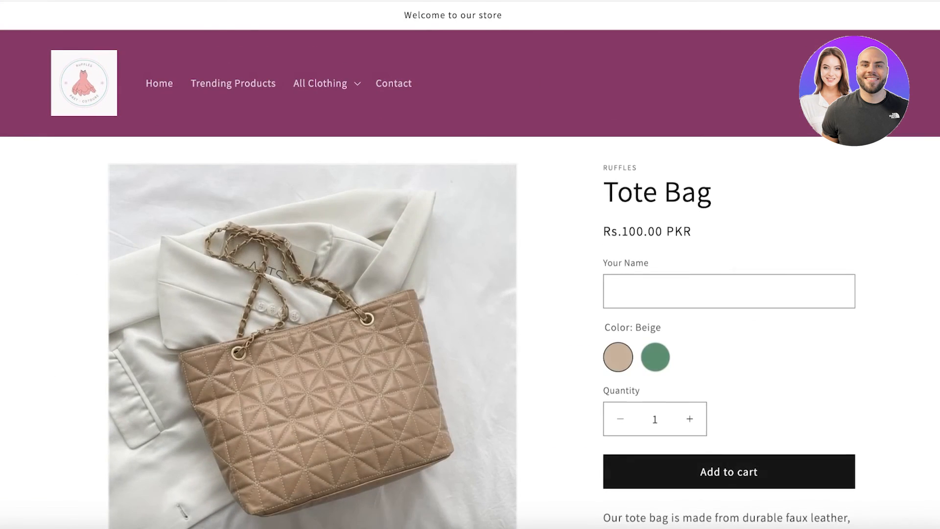
pyautogui.scroll(-2, 704, 312)
pyautogui.scroll(-1, 704, 313)
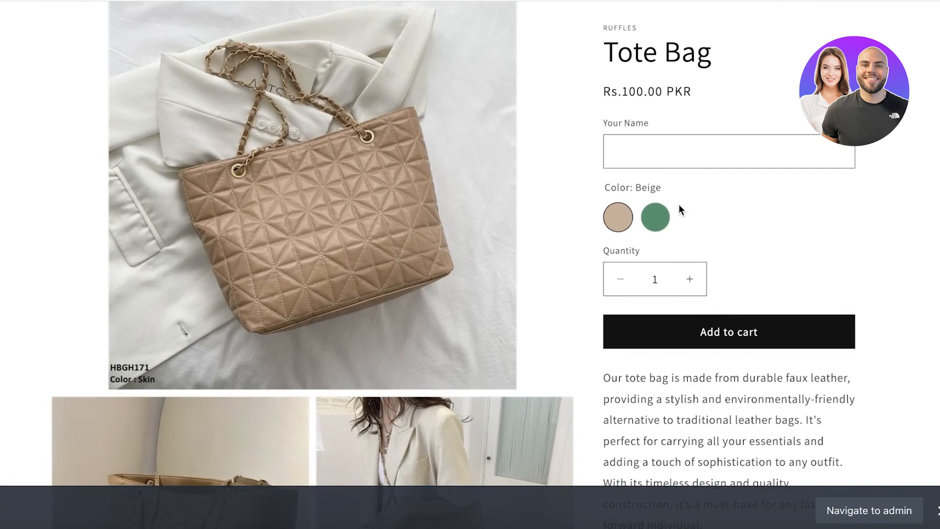
pyautogui.click(660, 219)
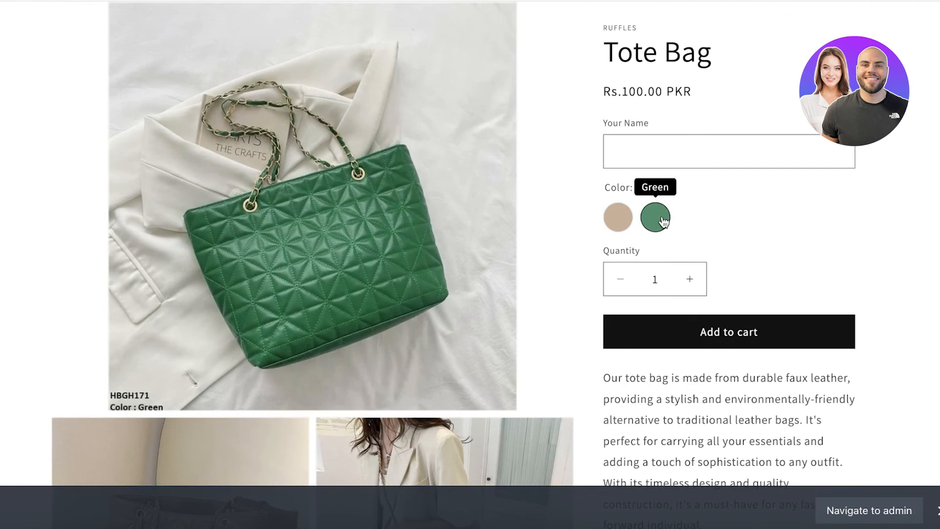
pyautogui.click(618, 219)
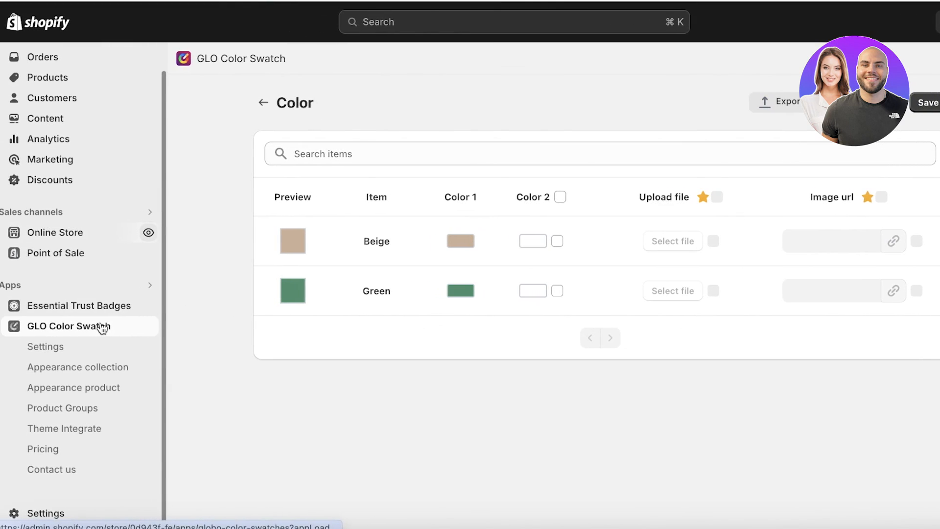
# - Return to the product appearance settings in GLO Color Swatch and review the Button, Drop Down and Swatch style options
pyautogui.click(64, 388)
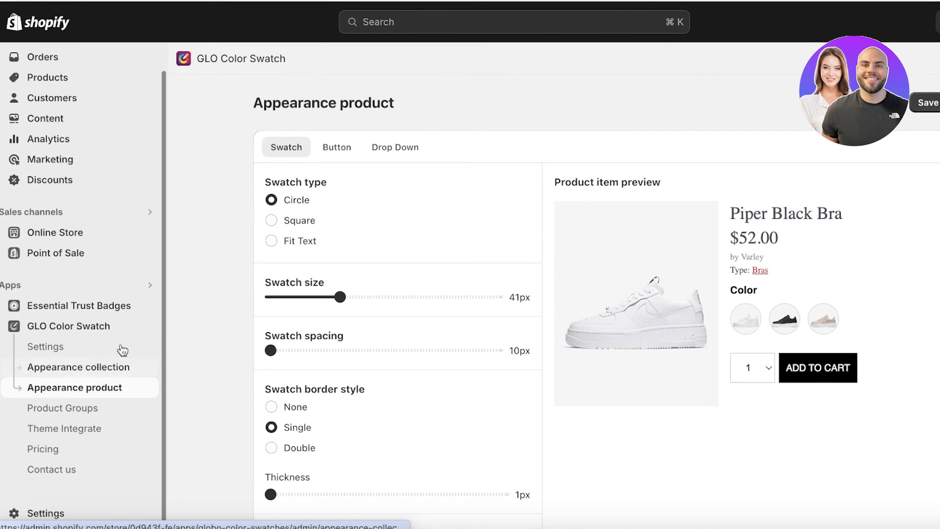
pyautogui.click(330, 145)
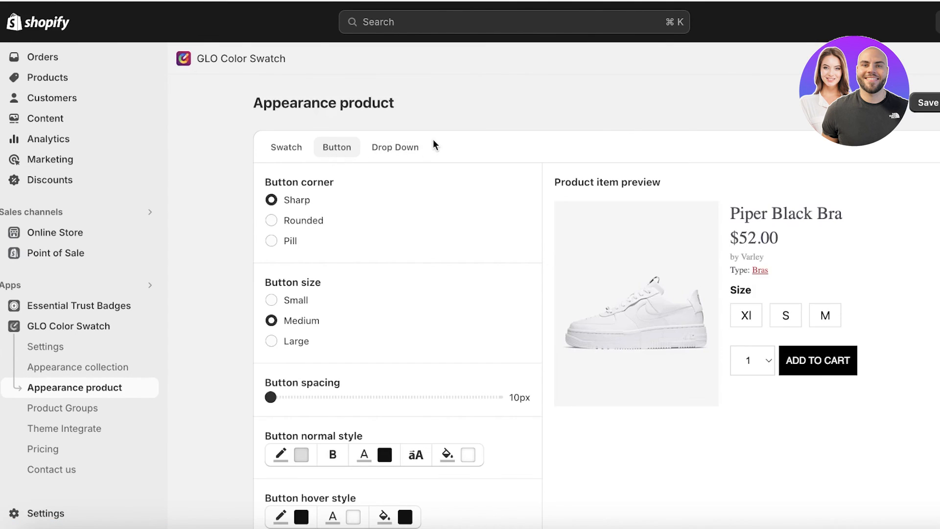
pyautogui.click(416, 150)
pyautogui.click(300, 155)
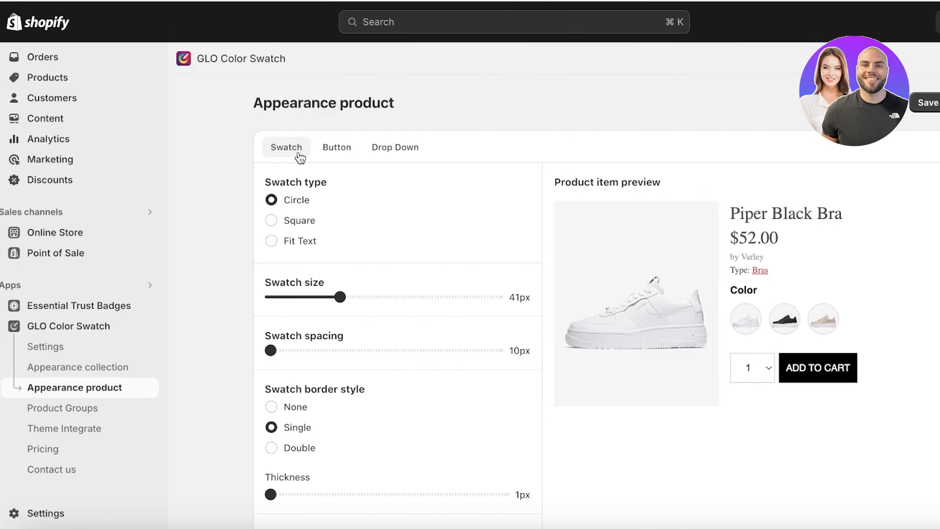
# - Try the Square and Fit Text swatch types in the product preview and return the type to Circle
pyautogui.click(308, 226)
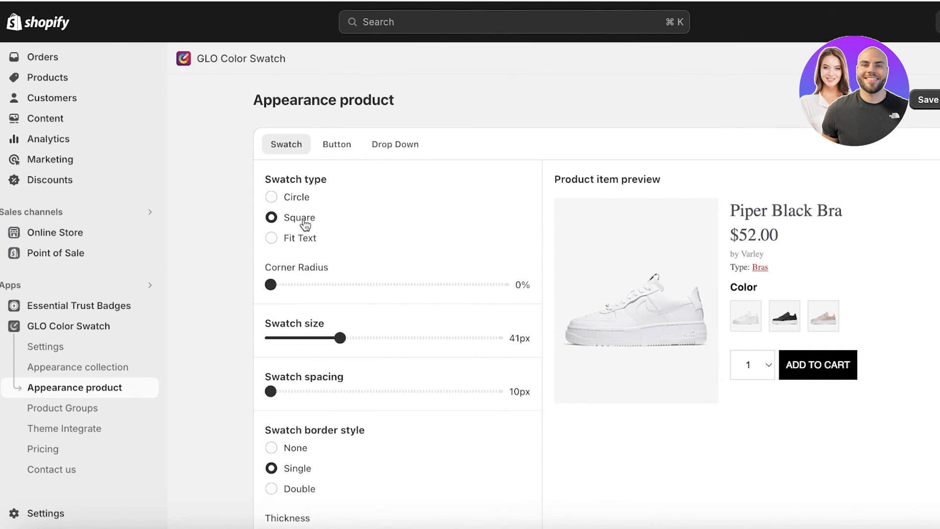
pyautogui.click(303, 239)
pyautogui.click(292, 217)
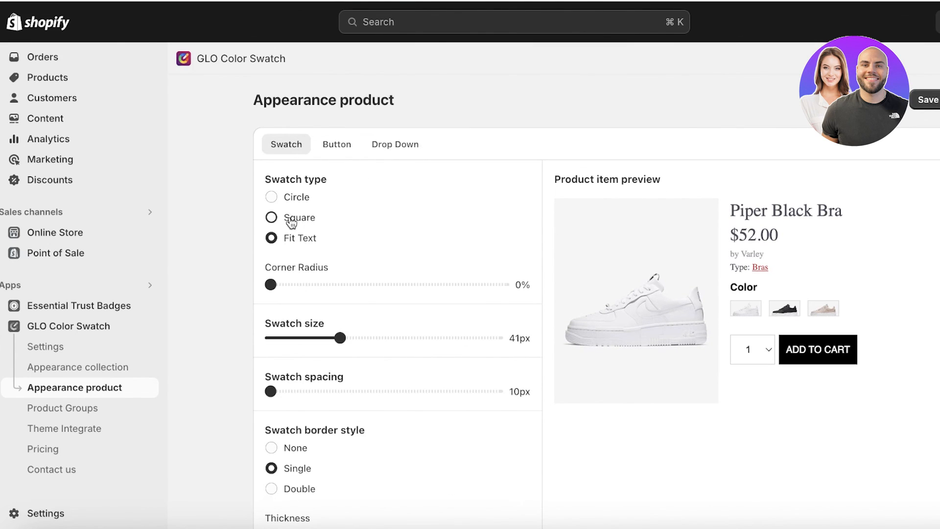
pyautogui.click(287, 198)
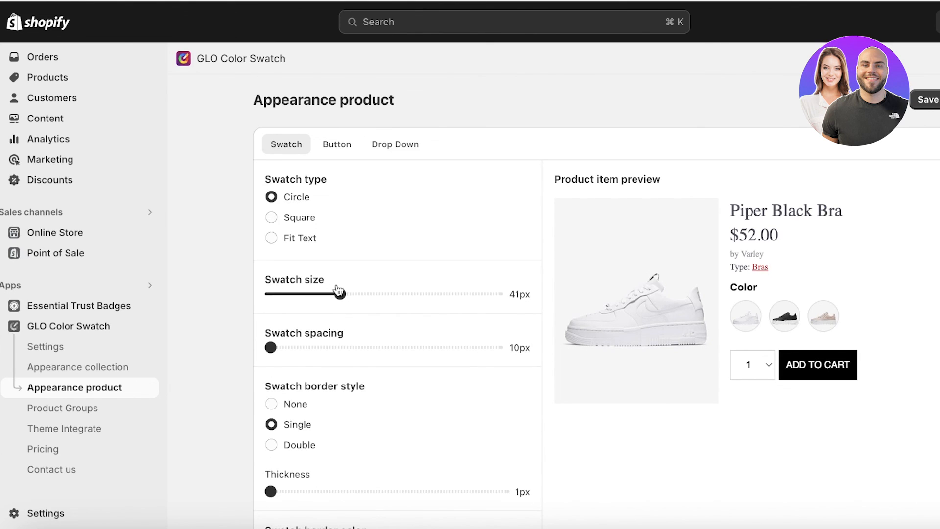
# - Examine the swatch size, spacing, hover effect, in-stock display and alignment options for the product page
pyautogui.scroll(-1, 338, 293)
pyautogui.moveTo(338, 267); pyautogui.dragTo(337, 267)
pyautogui.moveTo(272, 323)
pyautogui.mouseDown()
pyautogui.moveTo(457, 321)
pyautogui.moveTo(287, 321)
pyautogui.moveTo(224, 336)
pyautogui.moveTo(276, 327)
pyautogui.mouseUp()
pyautogui.scroll(-10, 284, 333)
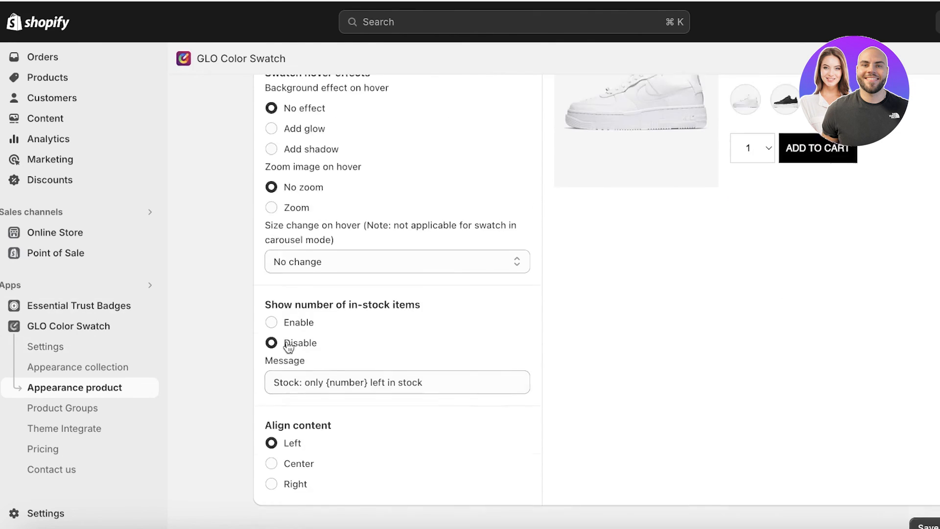
# - Save the product appearance and check the swatches on the Tote Bag page of the online store
pyautogui.click(927, 513)
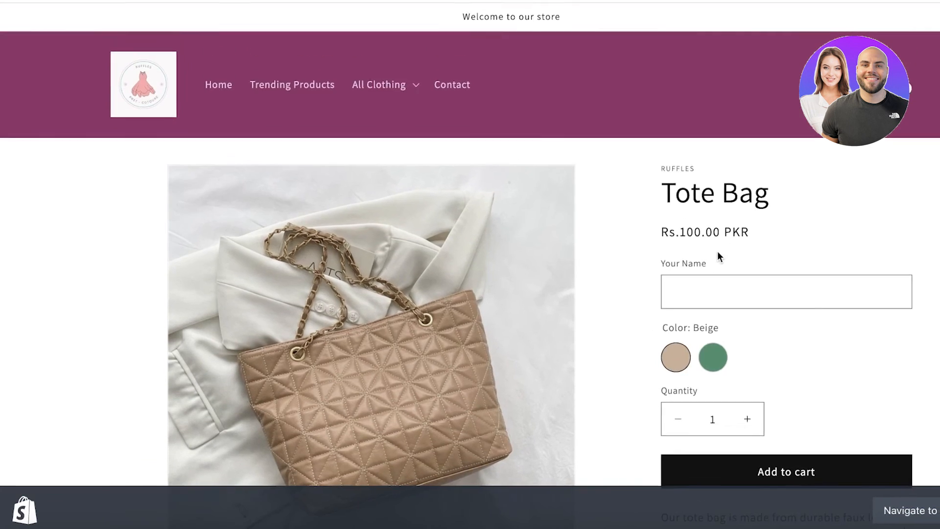
pyautogui.scroll(-2, 686, 274)
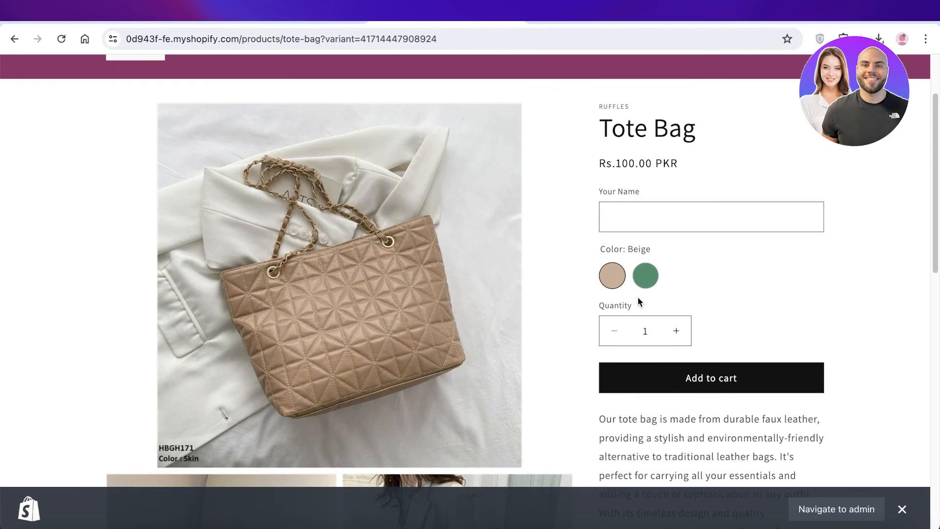
pyautogui.scroll(2, 640, 303)
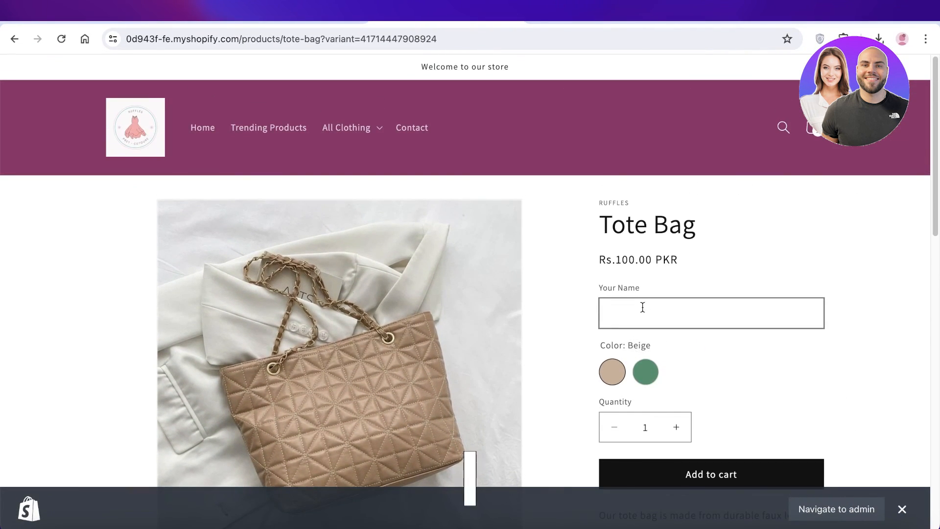